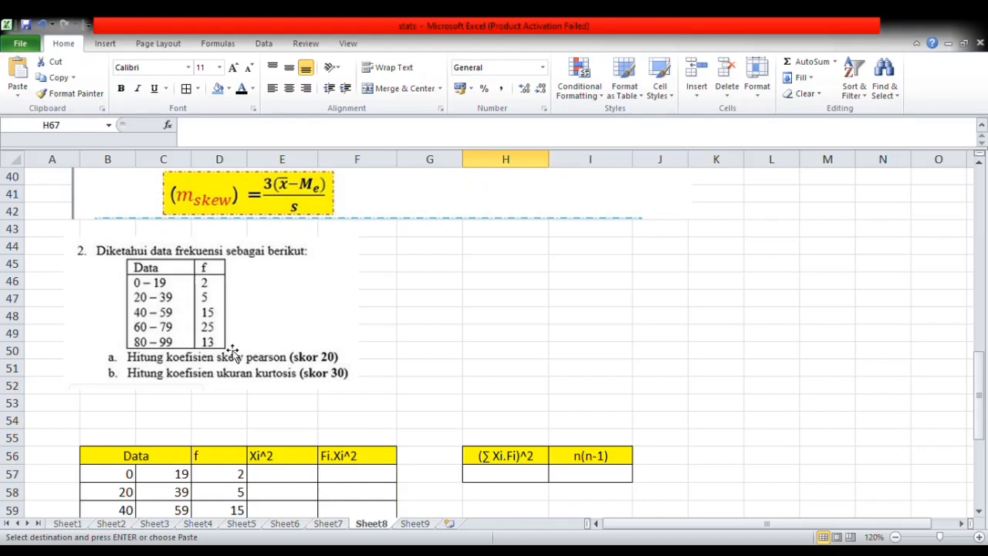
Check the class limits and frequencies in rows 57 to 61 against the data given in problem 2
{"action": "scroll", "coordinate": [231, 351], "scroll_direction": "down", "scroll_amount": 1}
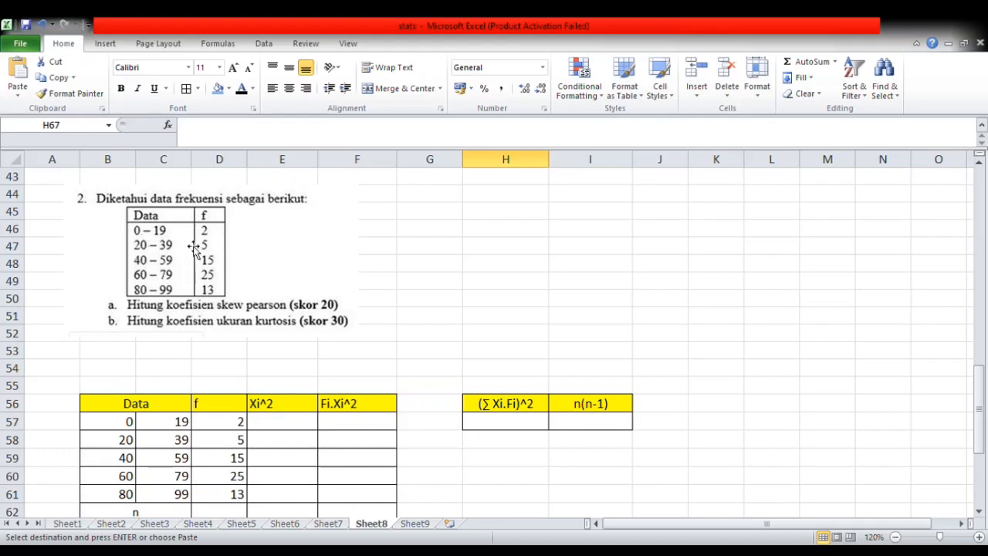
{"action": "left_click", "coordinate": [121, 428]}
{"action": "left_click", "coordinate": [171, 430]}
{"action": "left_click", "coordinate": [127, 440]}
{"action": "left_click", "coordinate": [181, 439]}
{"action": "left_click", "coordinate": [114, 498]}
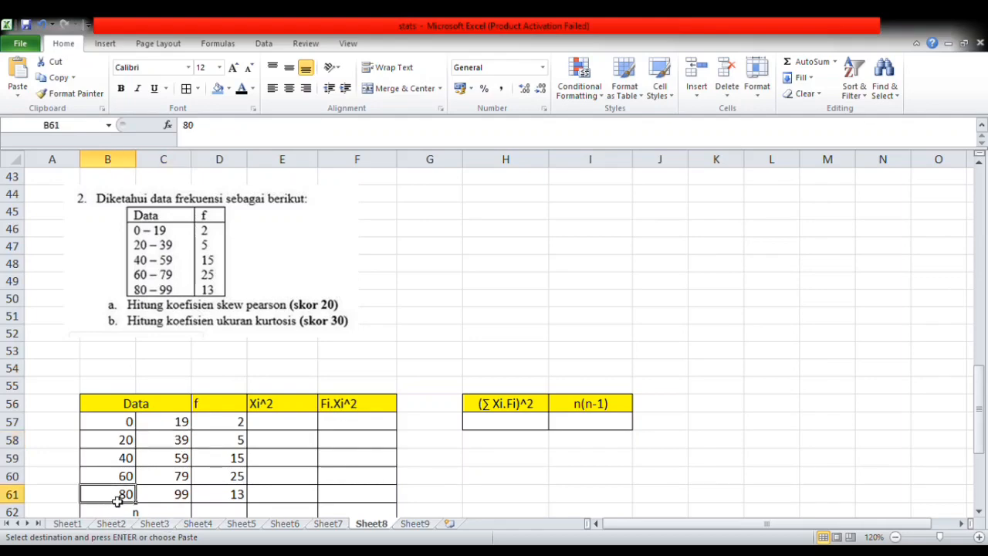
{"action": "left_click", "coordinate": [170, 498]}
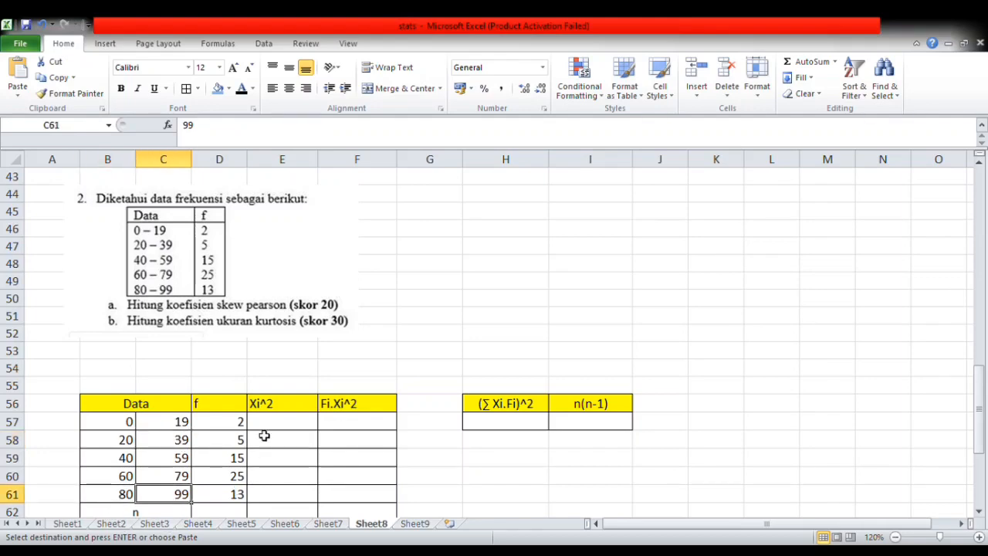
{"action": "scroll", "coordinate": [263, 435], "scroll_direction": "down", "scroll_amount": 3}
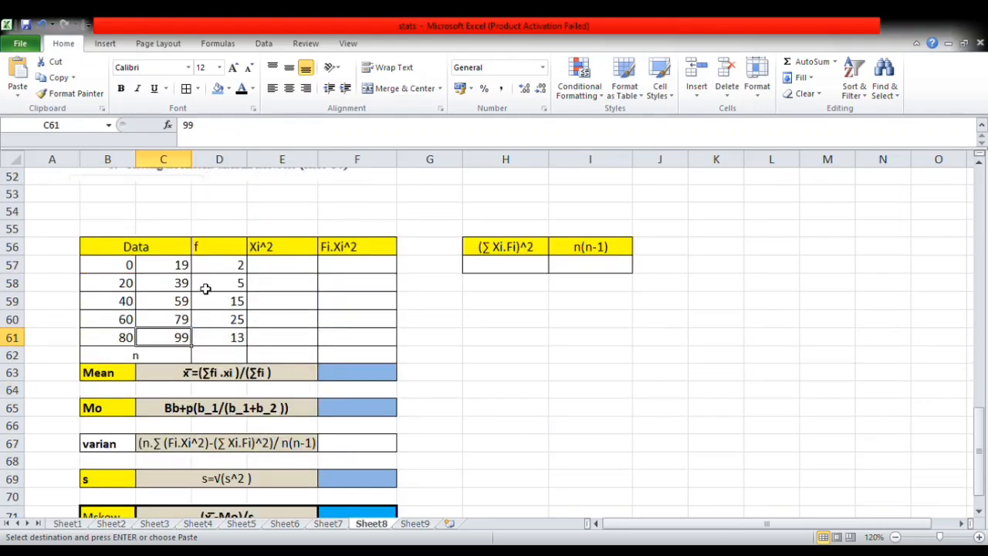
{"action": "left_click", "coordinate": [236, 265]}
{"action": "left_click", "coordinate": [231, 283]}
{"action": "left_click", "coordinate": [234, 319]}
{"action": "scroll", "coordinate": [240, 342], "scroll_direction": "up", "scroll_amount": 3}
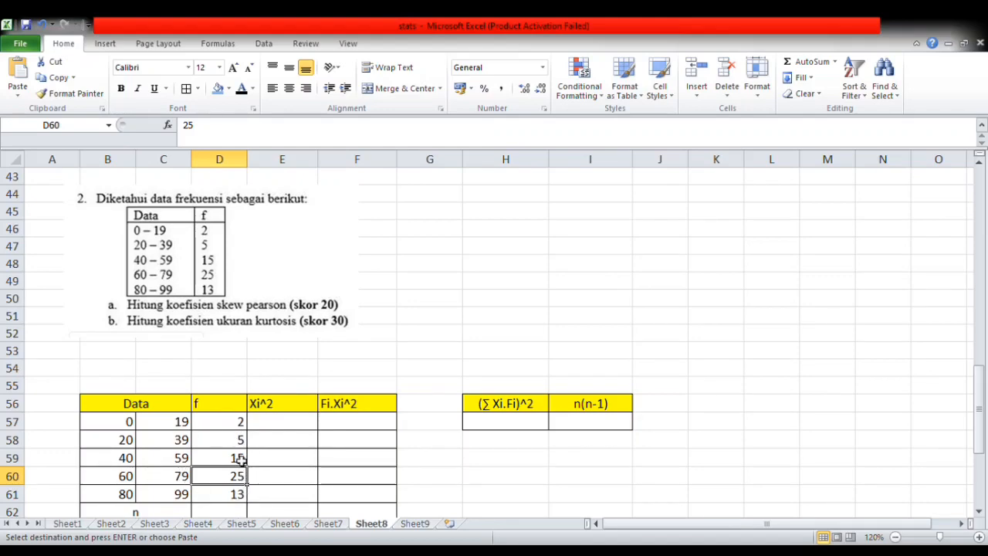
Review the Mean, Mo, varian and s formulas that feed the Mskew calculation below the frequency table
{"action": "scroll", "coordinate": [232, 447], "scroll_direction": "down", "scroll_amount": 3}
{"action": "scroll", "coordinate": [232, 448], "scroll_direction": "down", "scroll_amount": 1}
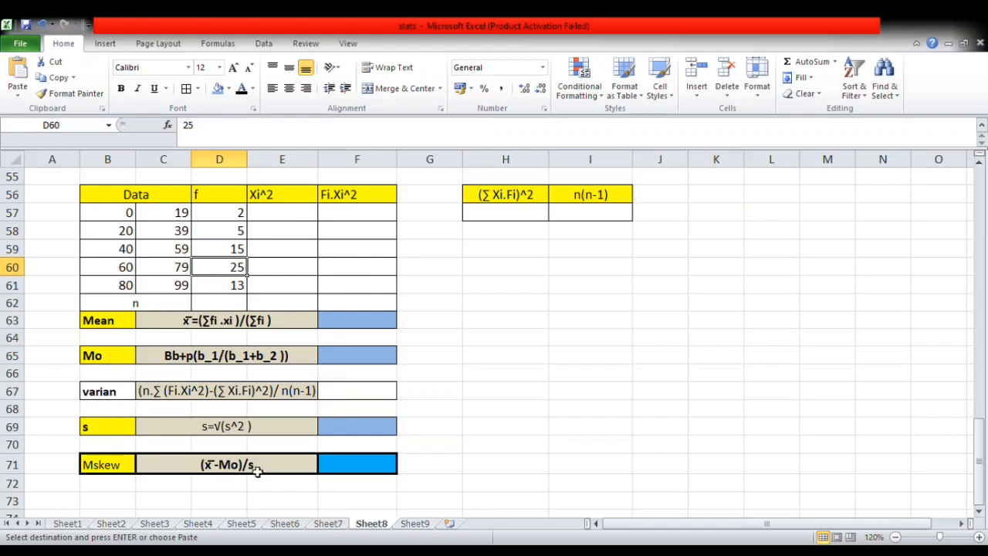
{"action": "left_click", "coordinate": [103, 430]}
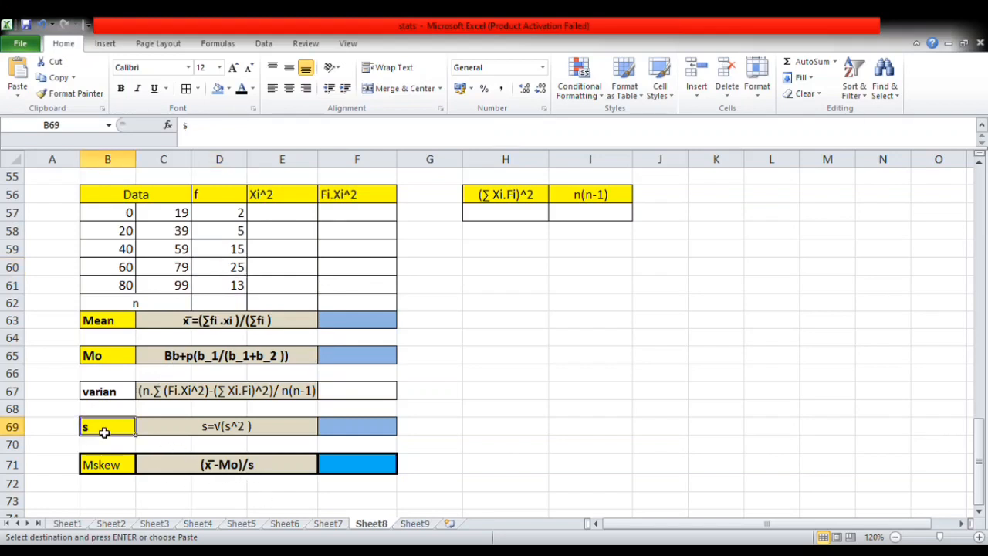
{"action": "left_click", "coordinate": [106, 395]}
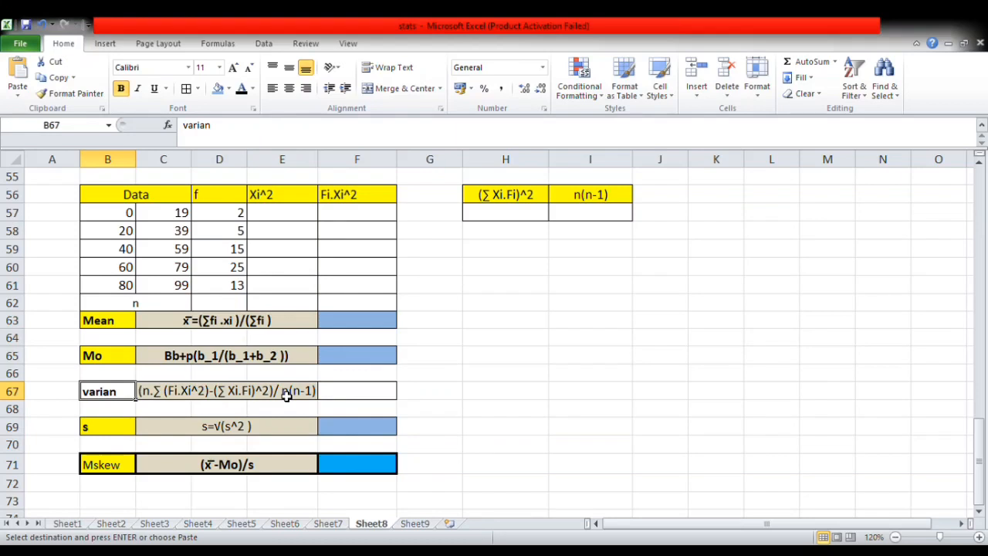
{"action": "left_click", "coordinate": [111, 328]}
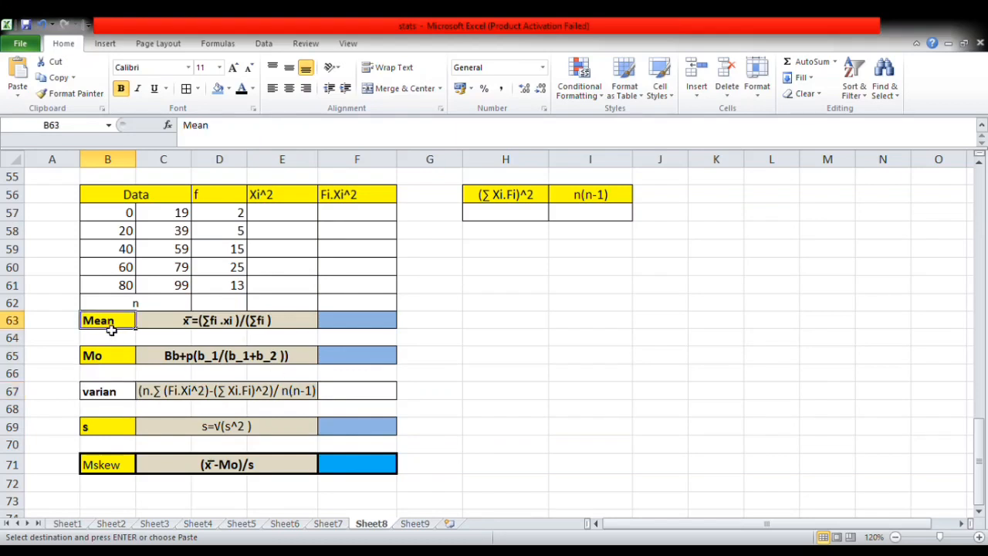
{"action": "left_click", "coordinate": [111, 364]}
{"action": "left_click", "coordinate": [108, 392]}
{"action": "left_click", "coordinate": [112, 433]}
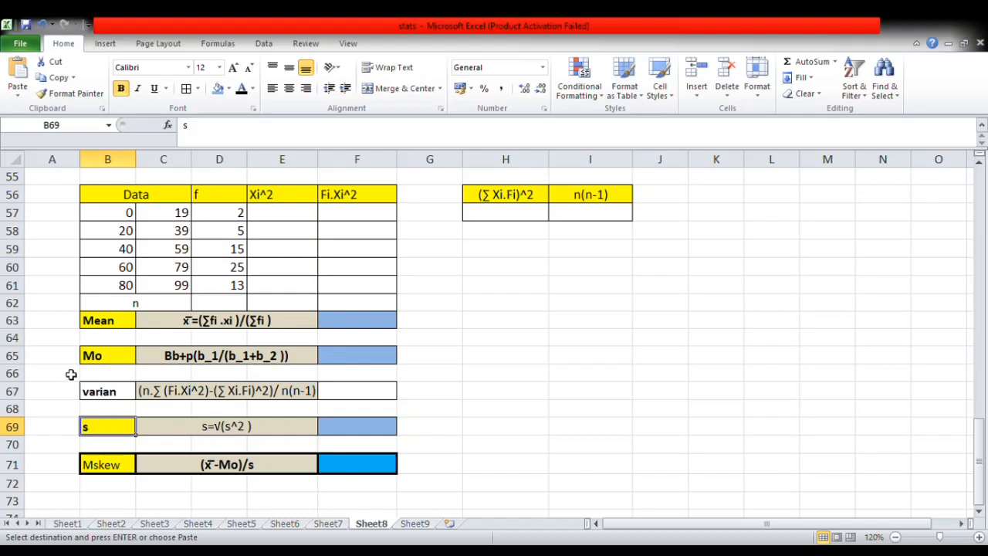
{"action": "left_click", "coordinate": [109, 326]}
{"action": "left_click", "coordinate": [120, 361]}
{"action": "left_click", "coordinate": [113, 396]}
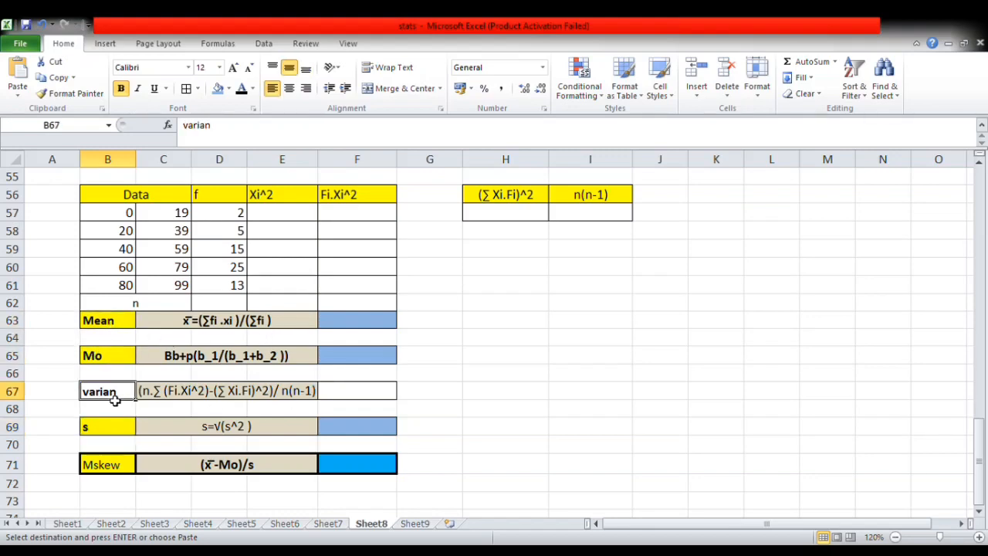
{"action": "left_click", "coordinate": [100, 441]}
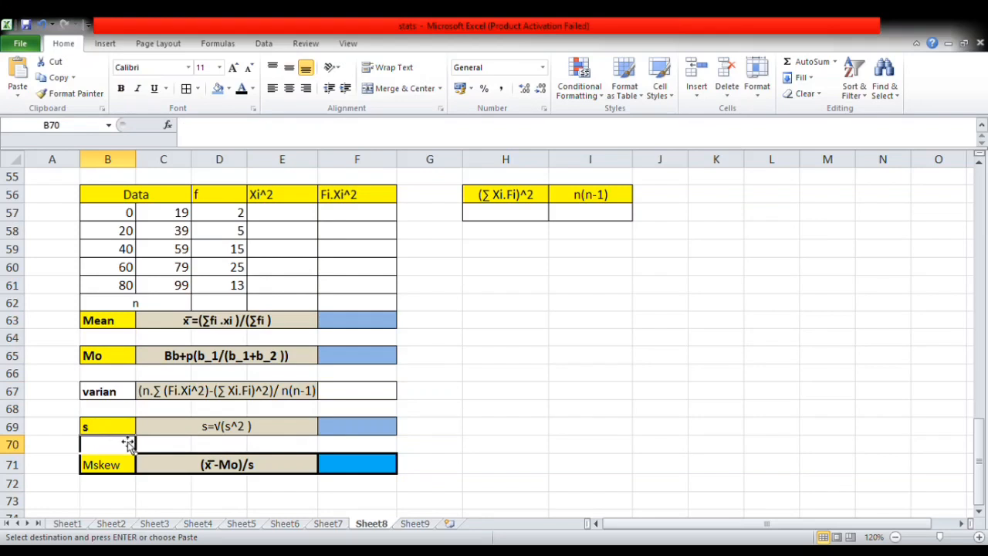
{"action": "left_click", "coordinate": [108, 428]}
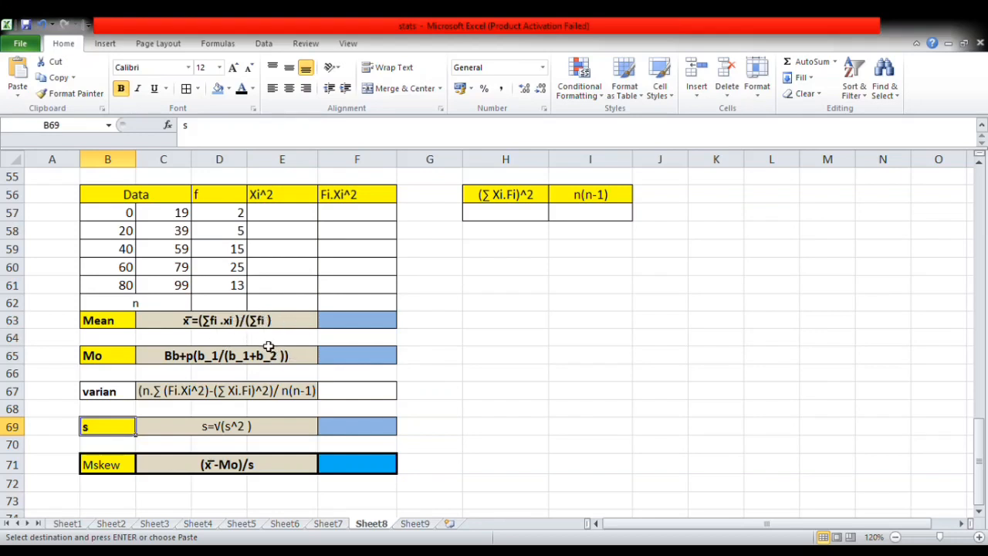
Total the frequencies in D62 with =sum(D57:D61)
{"action": "left_click", "coordinate": [224, 307]}
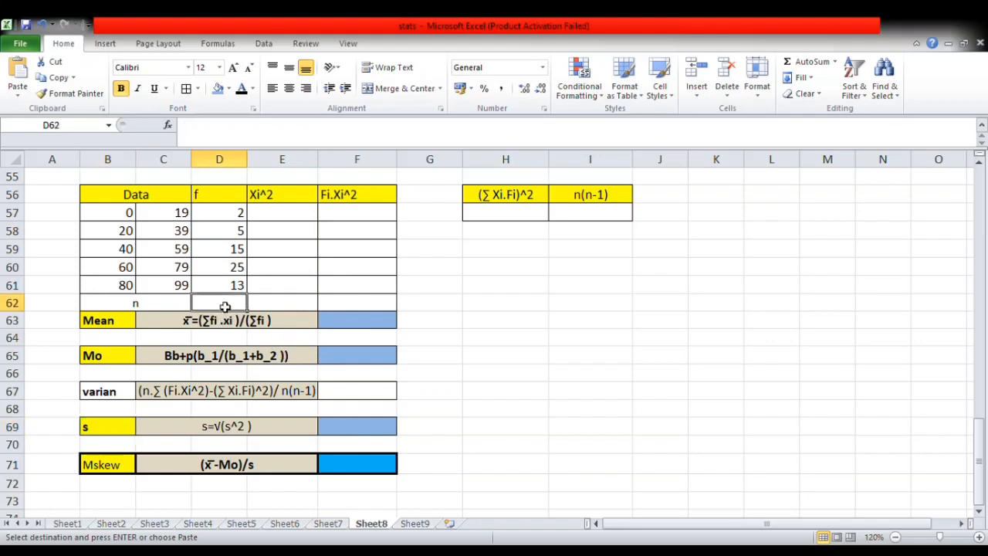
{"action": "type", "text": "="}
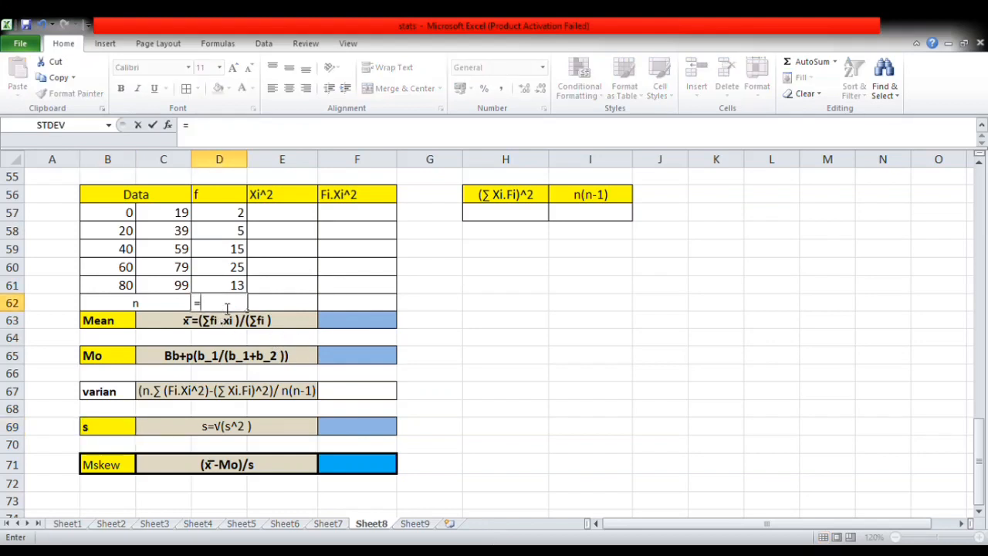
{"action": "type", "text": "sum("}
{"action": "left_click_drag", "start_coordinate": [232, 219], "coordinate": [238, 287]}
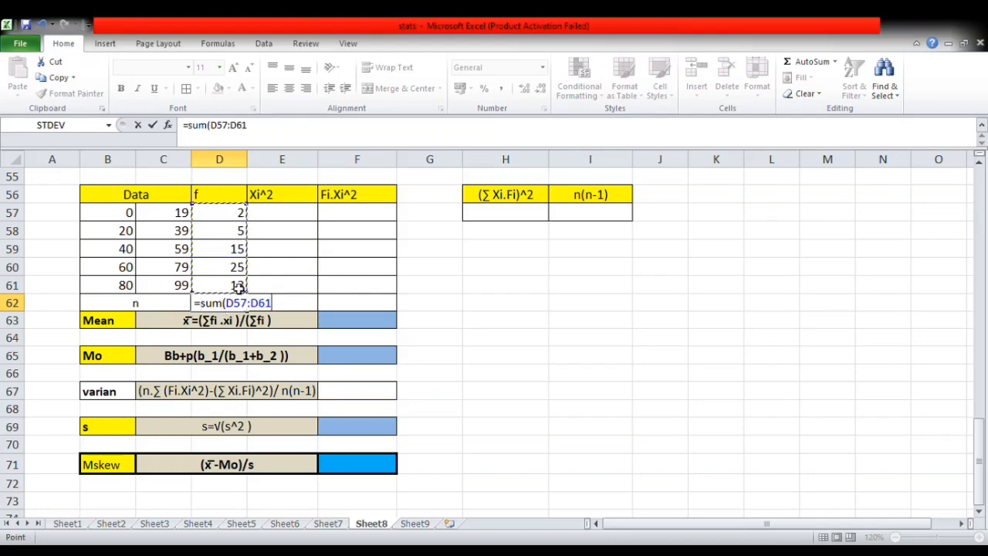
{"action": "key", "text": "Return"}
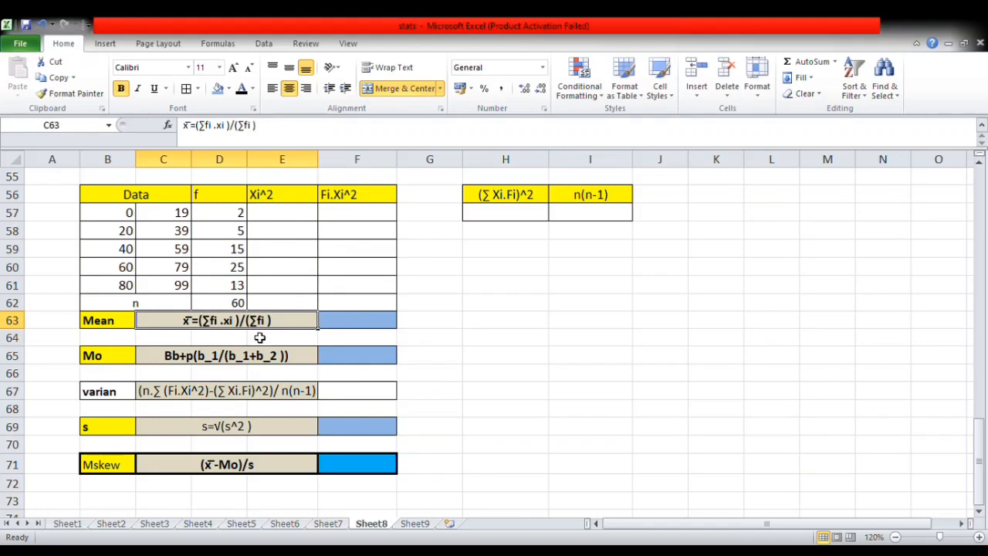
Add a "Fi.Xi" column header in G56, copied from a temporary entry in A56, and fill it yellow
{"action": "left_click", "coordinate": [432, 197]}
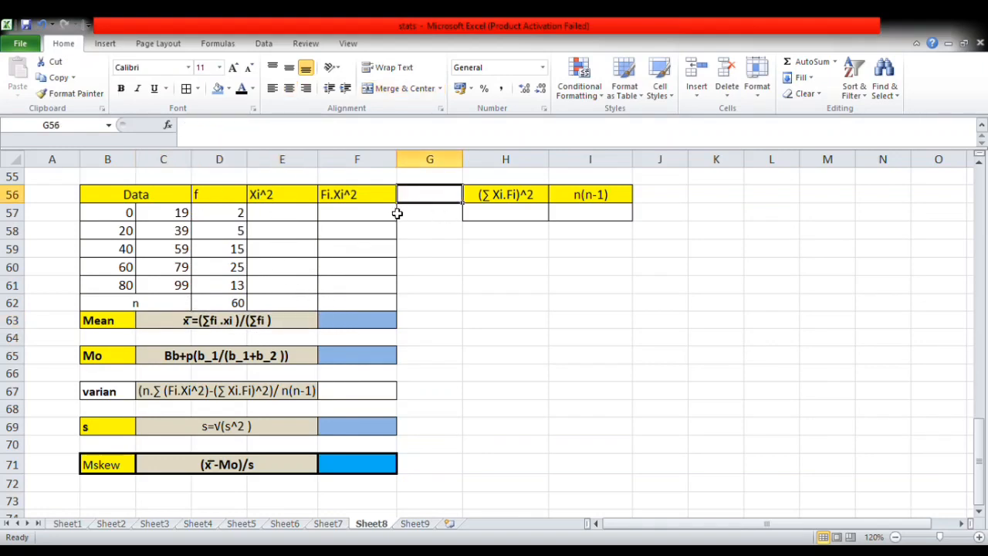
{"action": "left_click", "coordinate": [65, 195]}
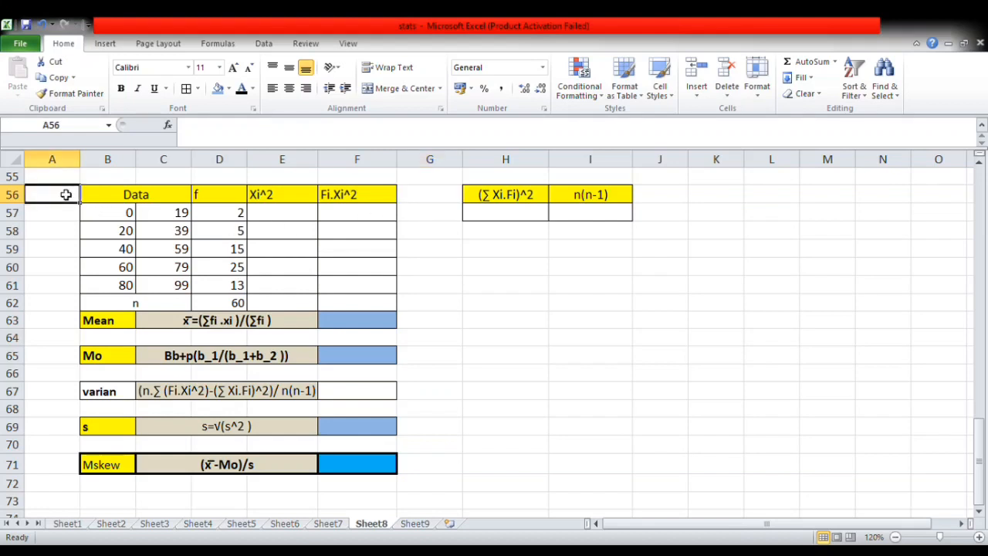
{"action": "type", "text": "Fi.Xi"}
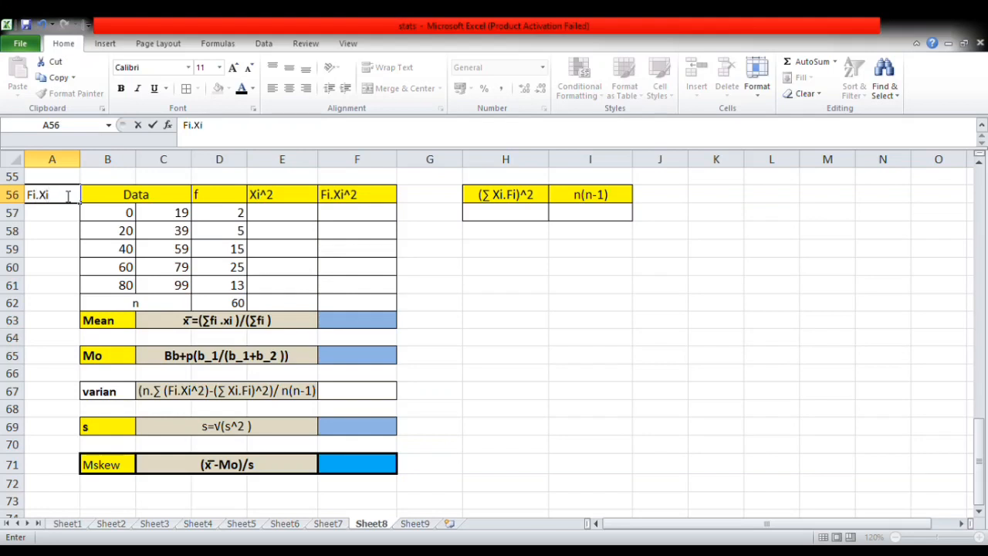
{"action": "key", "text": "Return"}
{"action": "left_click", "coordinate": [55, 199]}
{"action": "key", "text": "ctrl+c"}
{"action": "left_click", "coordinate": [439, 194]}
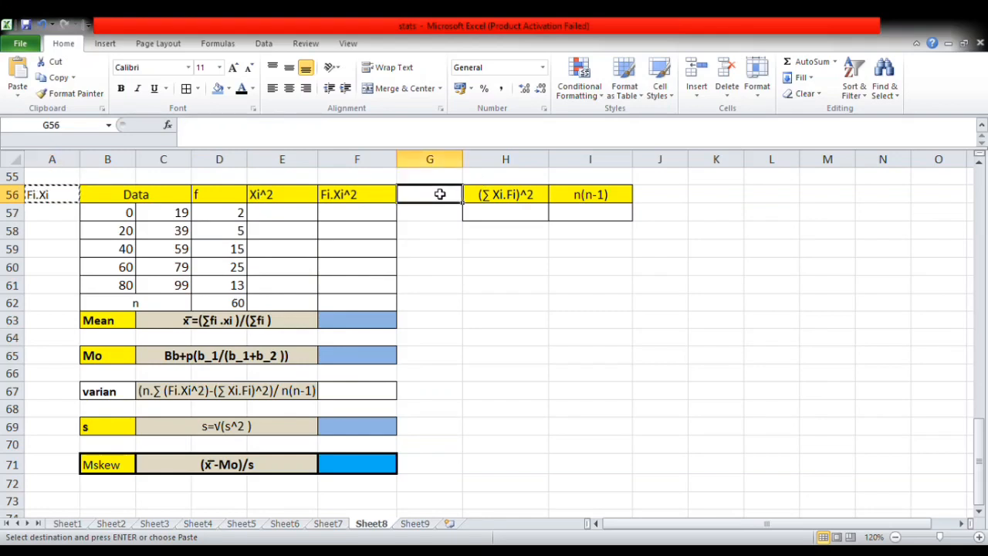
{"action": "key", "text": "Return"}
{"action": "left_click", "coordinate": [218, 88]}
Replace the text in A56 with the header "Xi" and fill the cell yellow
{"action": "left_click", "coordinate": [52, 196]}
{"action": "type", "text": "X"}
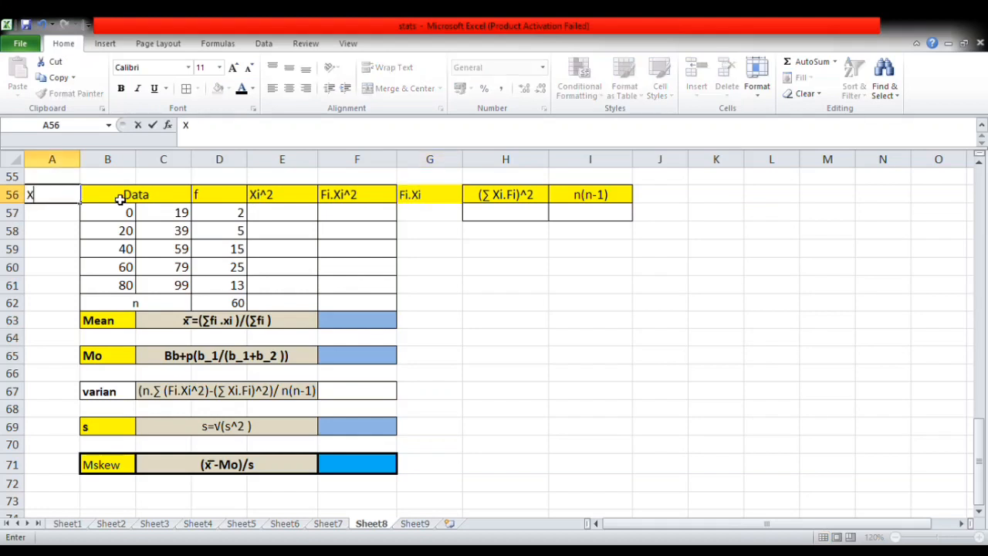
{"action": "type", "text": "i"}
{"action": "left_click", "coordinate": [48, 219]}
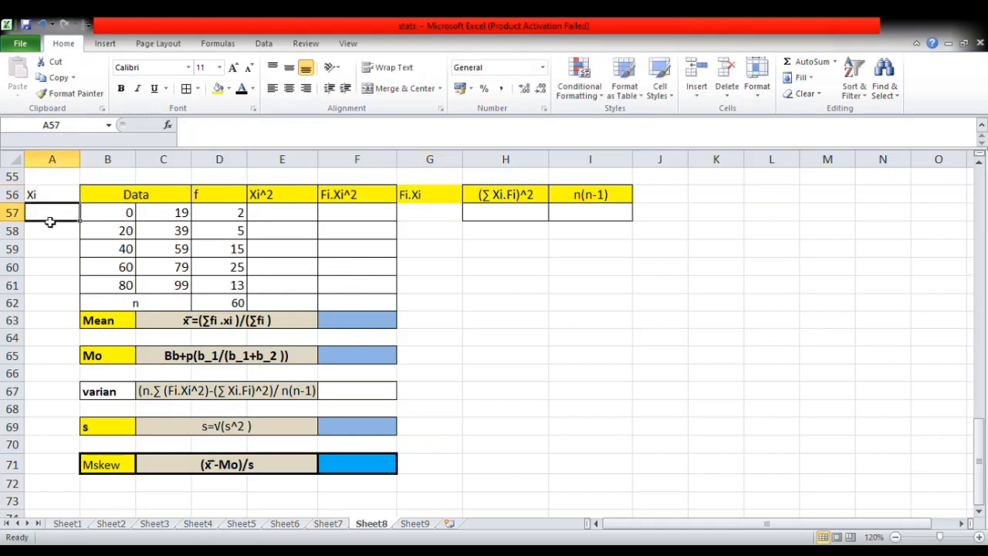
{"action": "left_click", "coordinate": [51, 198]}
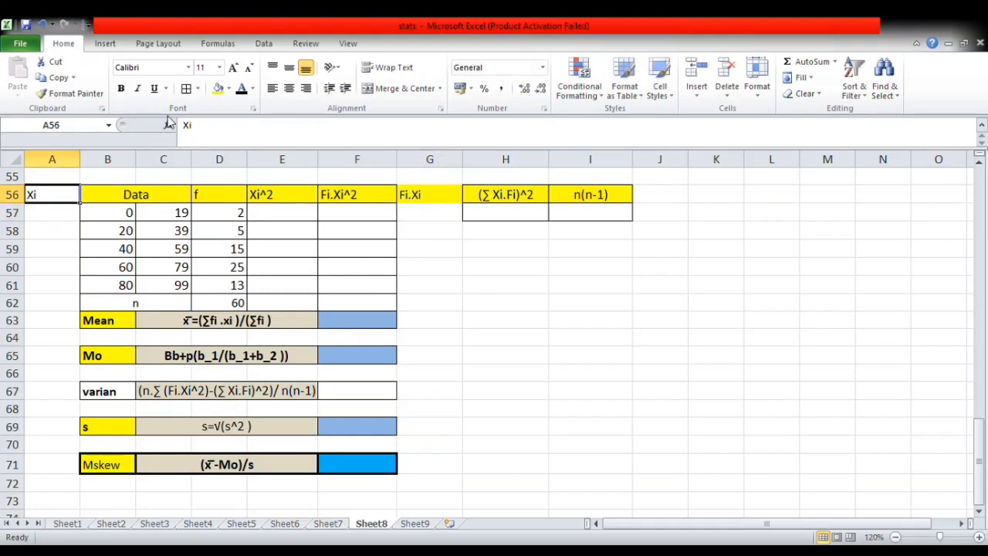
{"action": "left_click", "coordinate": [218, 88]}
Calculate the first class midpoint in A57 as half the sum of B57 and C57
{"action": "left_click", "coordinate": [58, 216]}
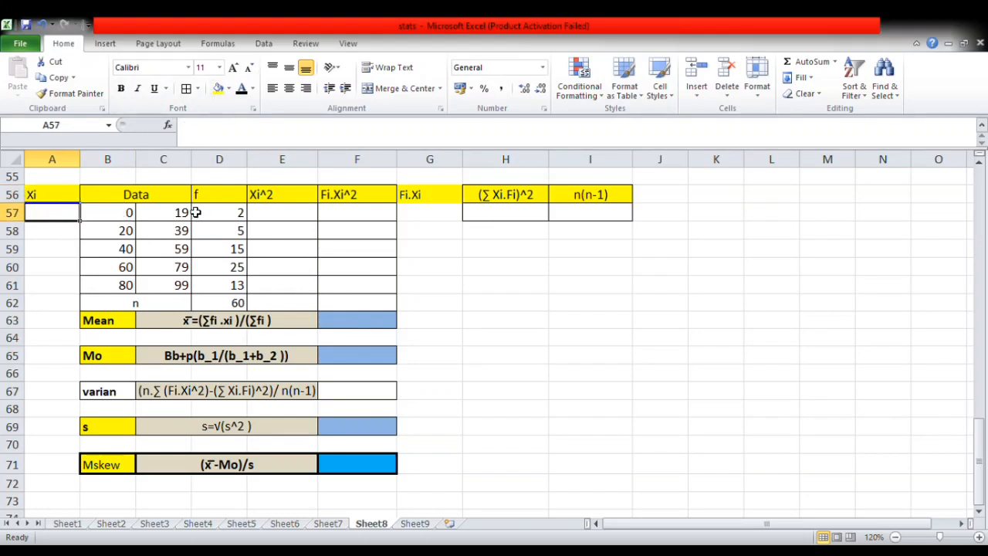
{"action": "type", "text": "="}
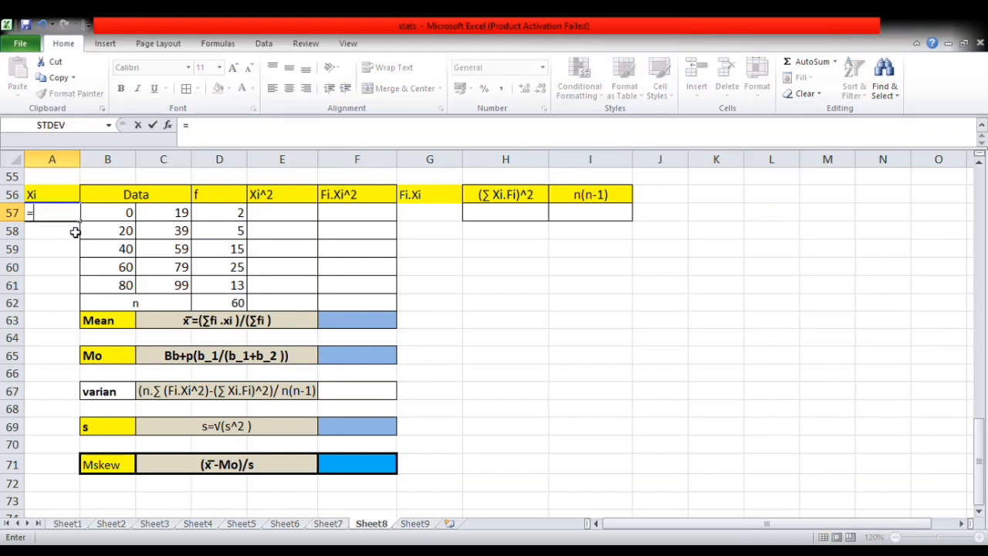
{"action": "left_click", "coordinate": [122, 216]}
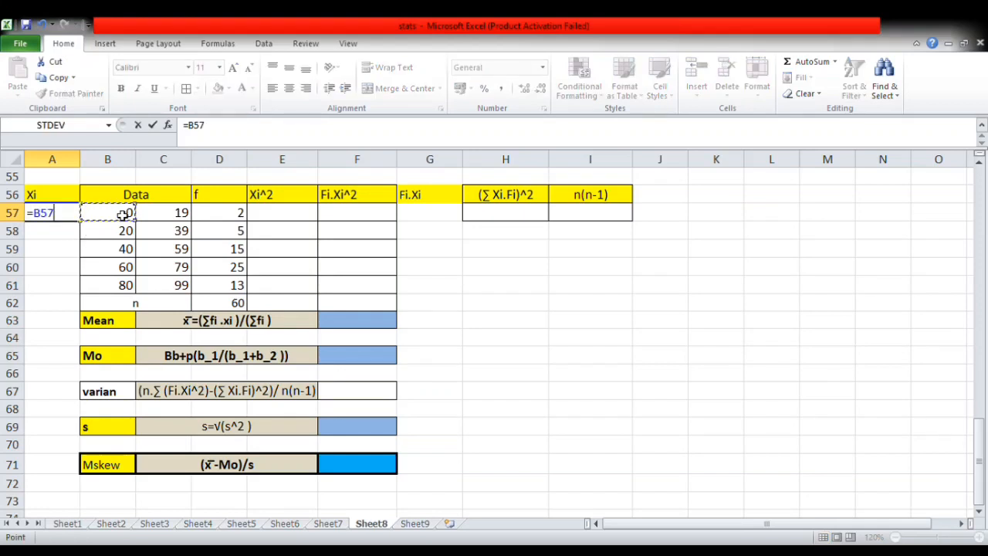
{"action": "left_click", "coordinate": [188, 130]}
{"action": "type", "text": "("}
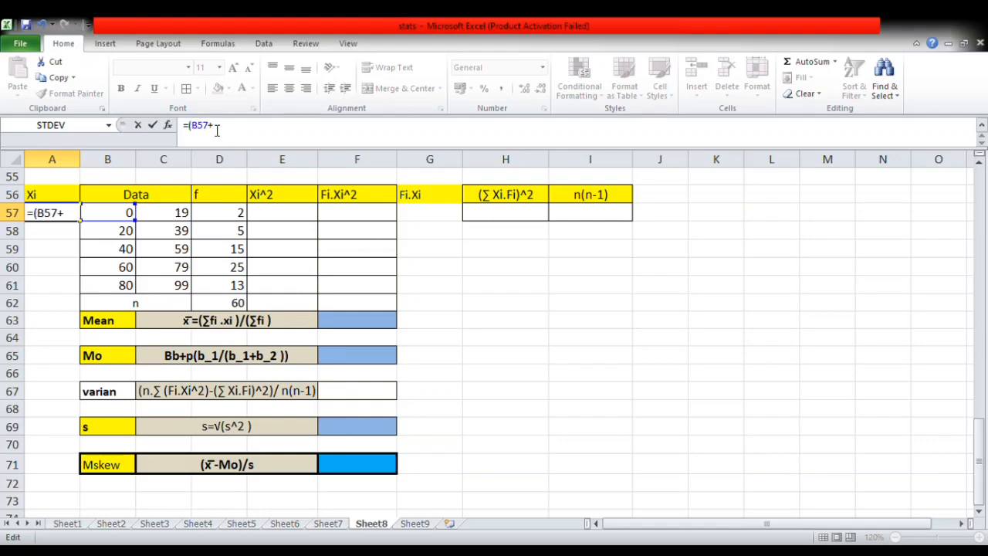
{"action": "left_click", "coordinate": [174, 213]}
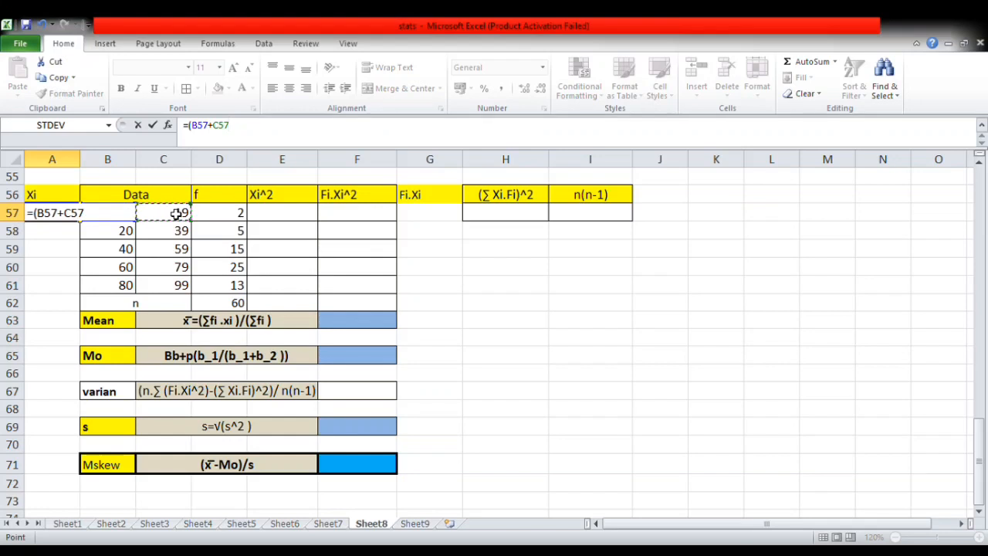
{"action": "type", "text": ")"}
{"action": "key", "text": "Return"}
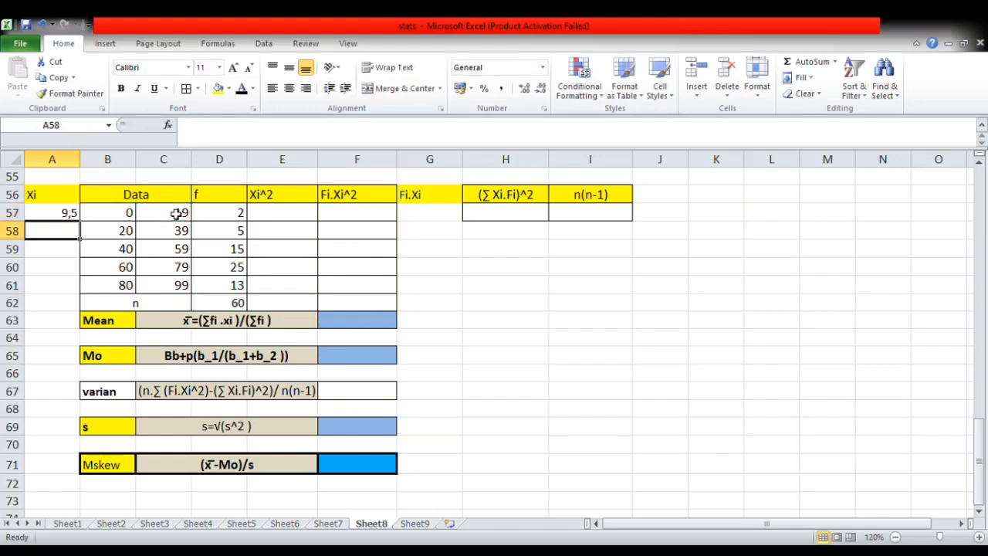
Fill the midpoint formula from A57 down to A61 for the remaining classes
{"action": "left_click", "coordinate": [64, 214]}
{"action": "left_click_drag", "start_coordinate": [80, 221], "coordinate": [80, 287]}
{"action": "left_click", "coordinate": [49, 322]}
{"action": "left_click", "coordinate": [44, 308]}
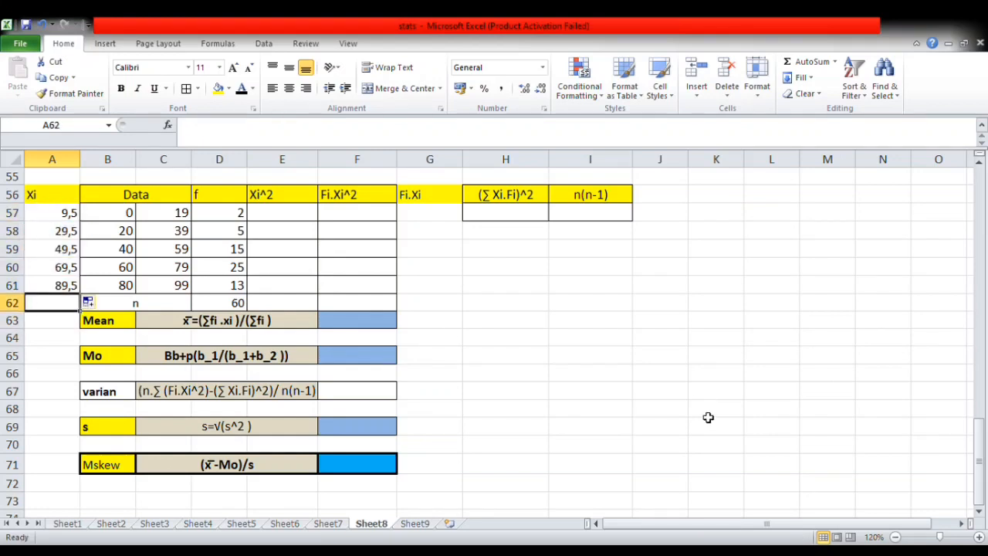
Calculate the first Fi.Xi product in G57 as D57*A57 and fill the formula down to G61
{"action": "left_click", "coordinate": [979, 536]}
{"action": "left_click", "coordinate": [979, 536]}
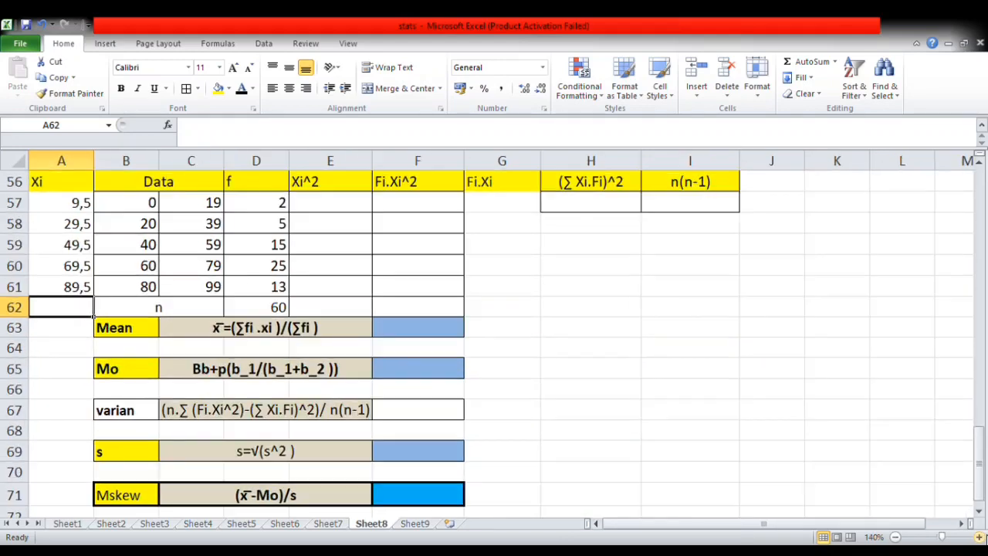
{"action": "left_click", "coordinate": [896, 537]}
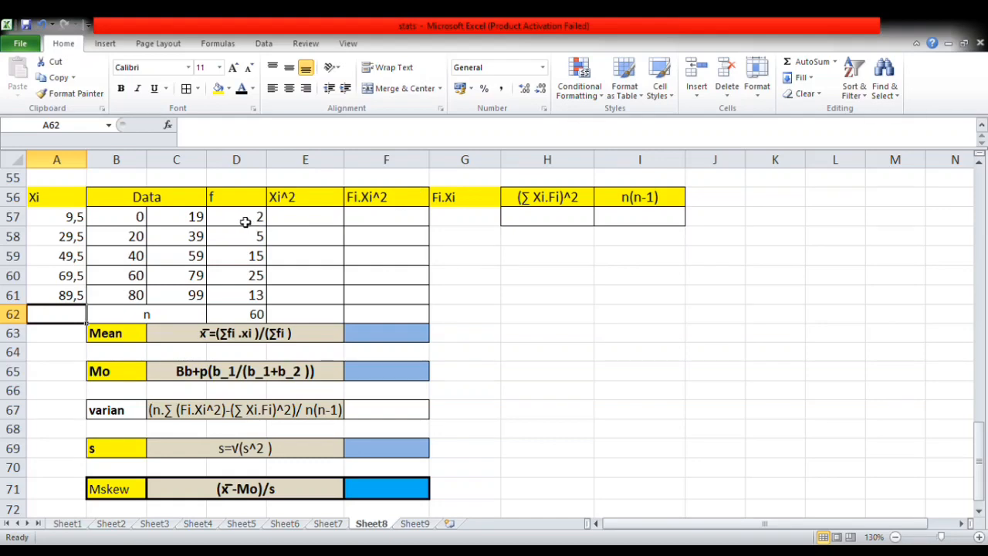
{"action": "left_click", "coordinate": [454, 221]}
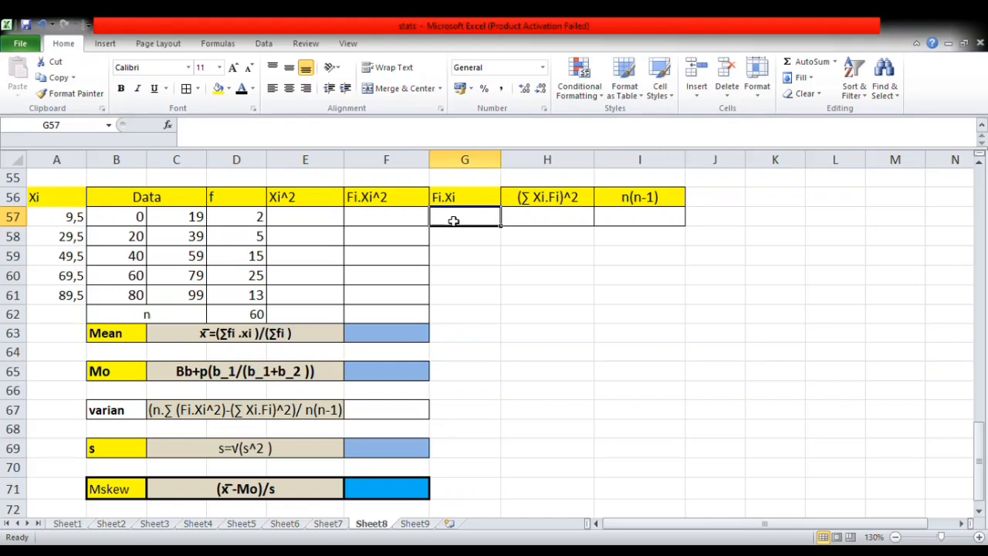
{"action": "type", "text": "="}
{"action": "left_click", "coordinate": [228, 223]}
{"action": "type", "text": "*"}
{"action": "scroll", "coordinate": [255, 263], "scroll_direction": "up", "scroll_amount": 1}
{"action": "left_click", "coordinate": [73, 274]}
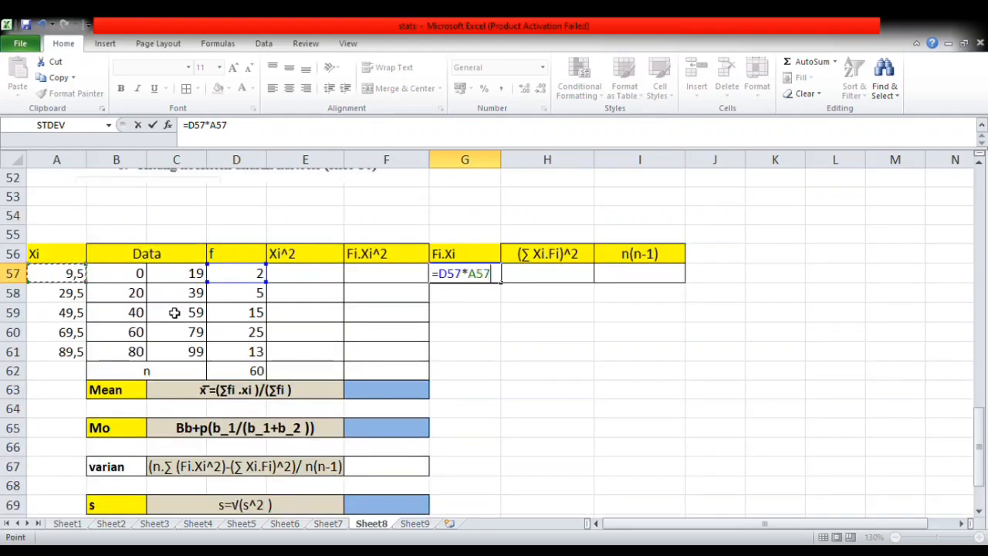
{"action": "scroll", "coordinate": [172, 312], "scroll_direction": "down", "scroll_amount": 1}
{"action": "key", "text": "Return"}
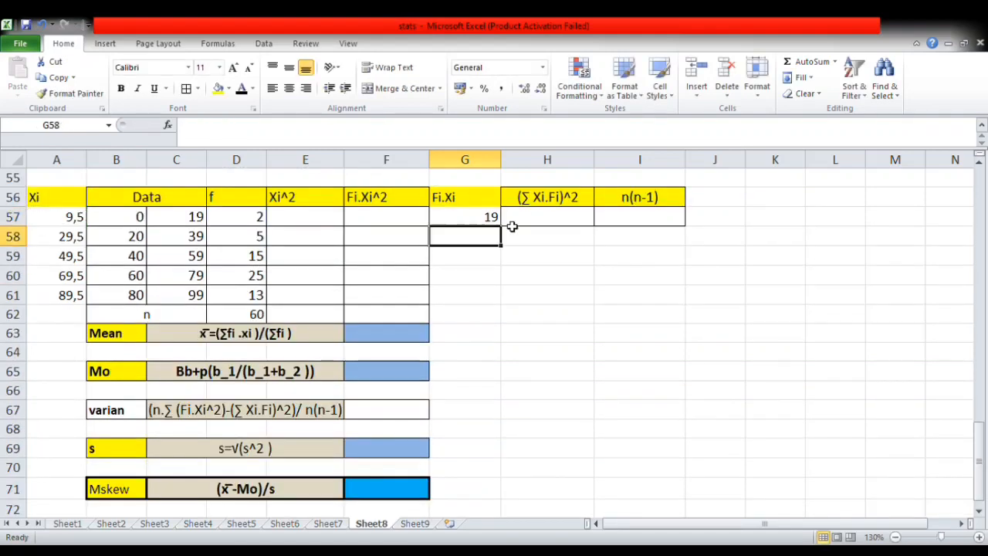
{"action": "left_click", "coordinate": [475, 219]}
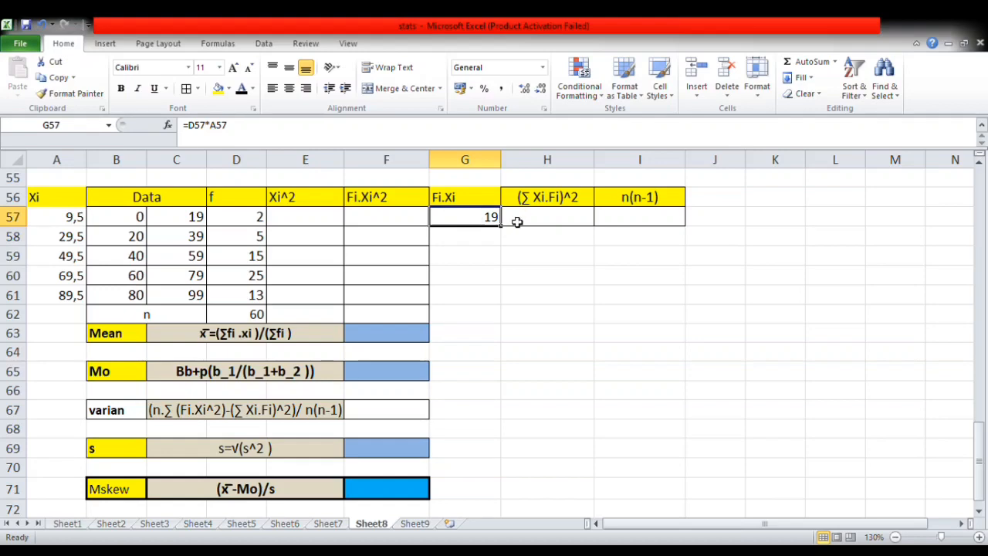
{"action": "left_click_drag", "start_coordinate": [502, 227], "coordinate": [486, 307]}
Add cell borders around all cells in the Fi.Xi column G56:G62 and the Xi column A56:A62
{"action": "left_click_drag", "start_coordinate": [453, 199], "coordinate": [459, 322]}
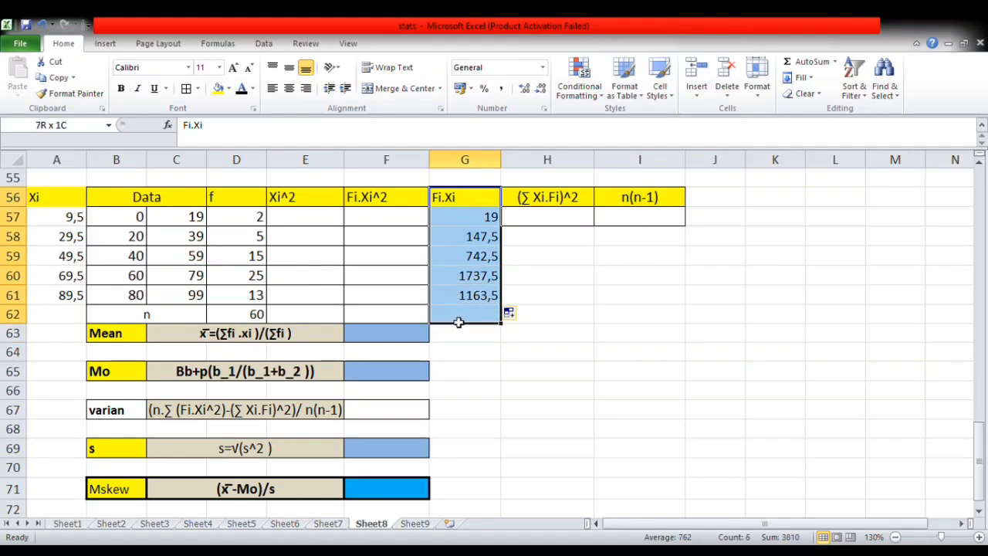
{"action": "left_click", "coordinate": [471, 338]}
{"action": "left_click", "coordinate": [524, 339]}
{"action": "left_click", "coordinate": [60, 201]}
{"action": "left_click_drag", "start_coordinate": [61, 201], "coordinate": [55, 311]}
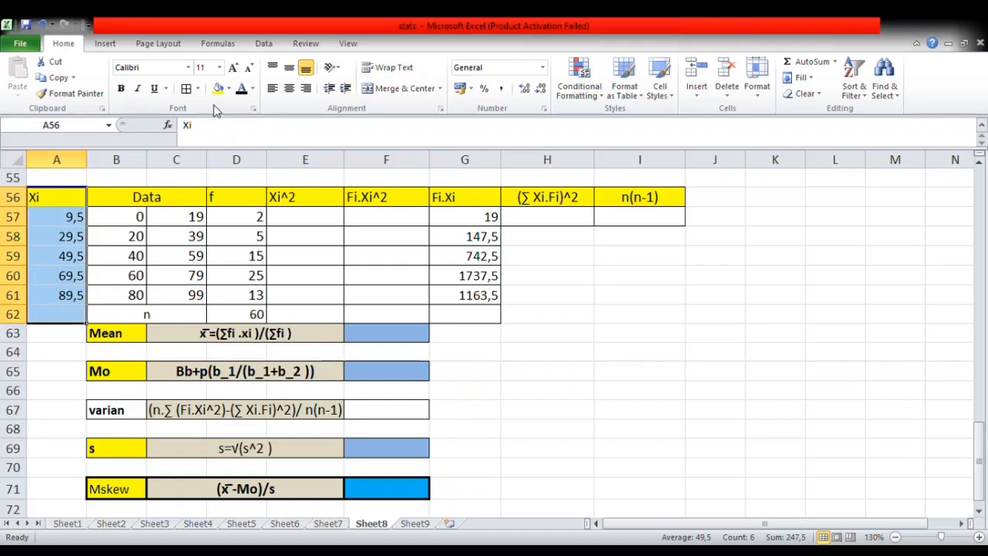
{"action": "left_click", "coordinate": [545, 314]}
Total the Fi.Xi column in G62 by summing G57:G61
{"action": "left_click", "coordinate": [457, 321]}
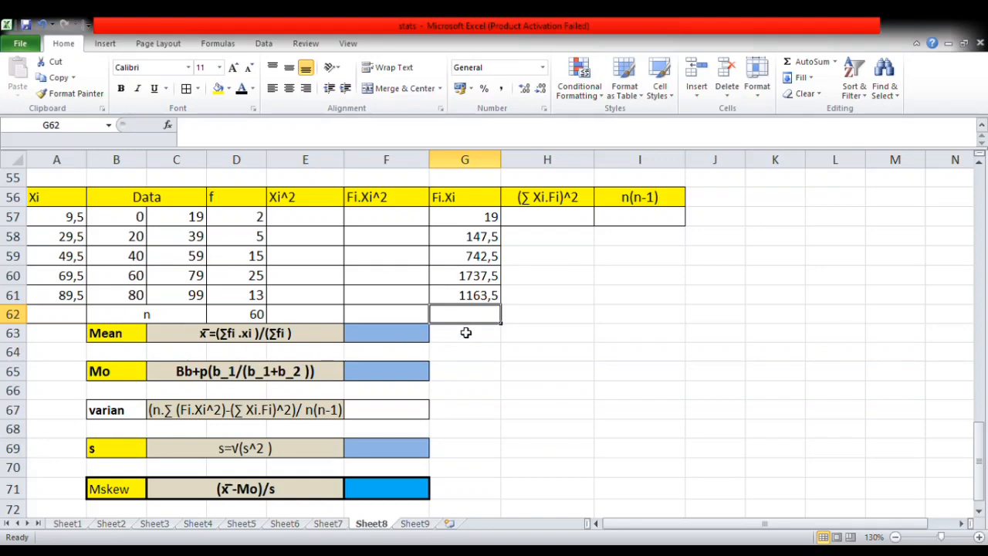
{"action": "type", "text": "=sum"}
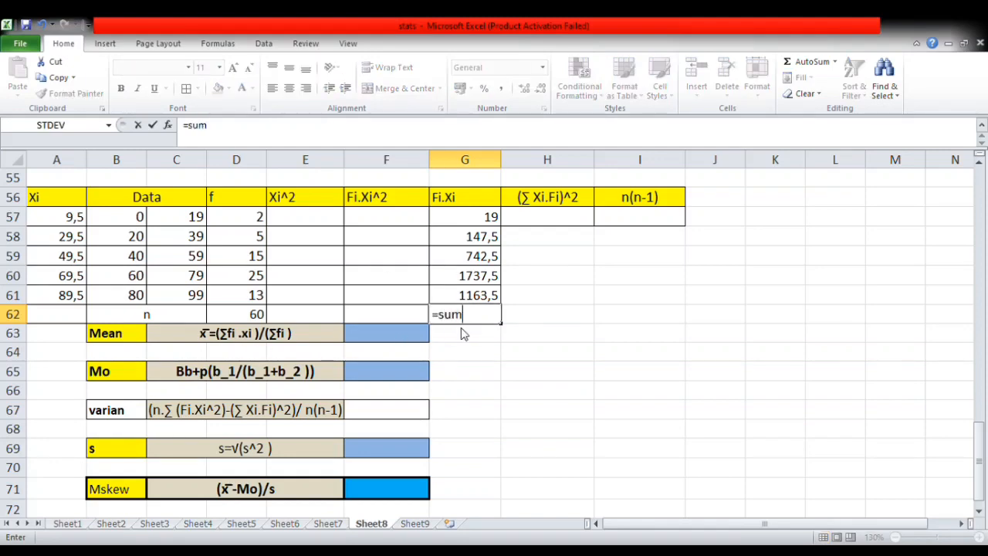
{"action": "type", "text": "("}
{"action": "left_click_drag", "start_coordinate": [464, 217], "coordinate": [474, 297]}
{"action": "type", "text": ")"}
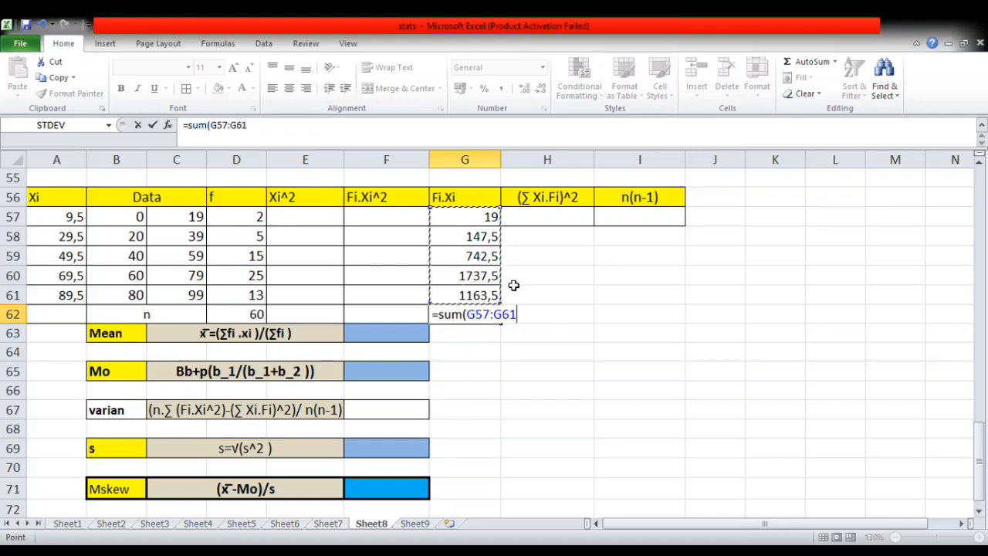
{"action": "key", "text": "Return"}
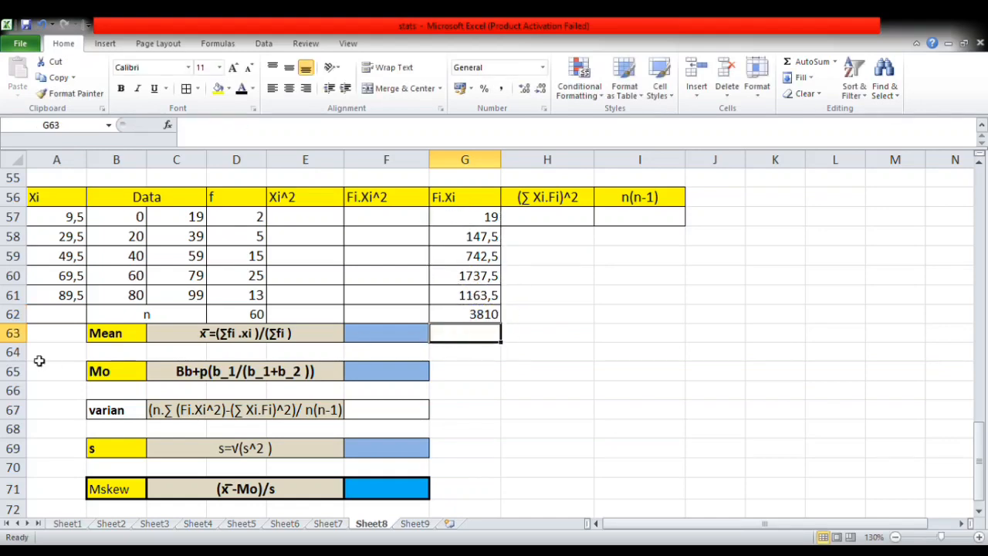
Calculate the mean in F63 by dividing the Fi.Xi total in G62 by n in D62
{"action": "left_click", "coordinate": [383, 338]}
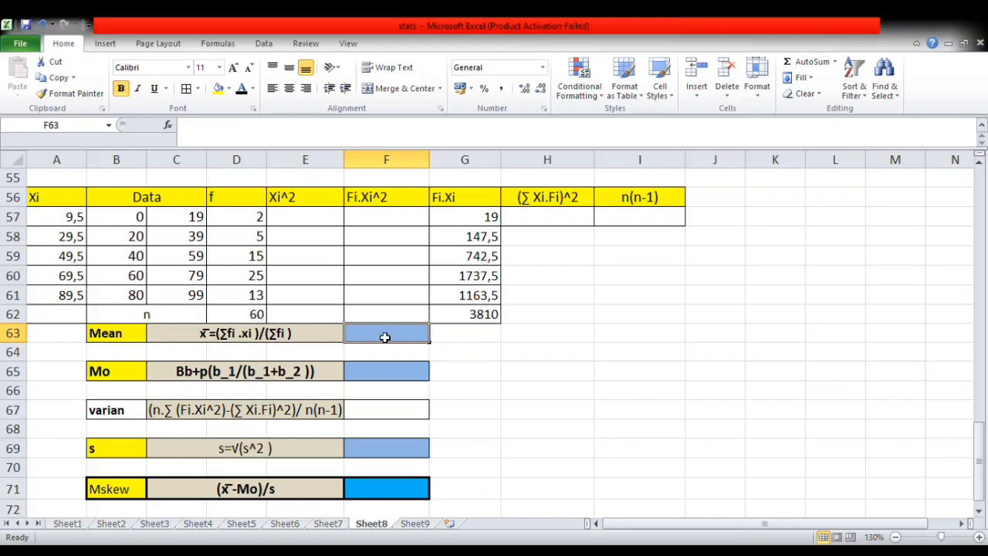
{"action": "type", "text": "="}
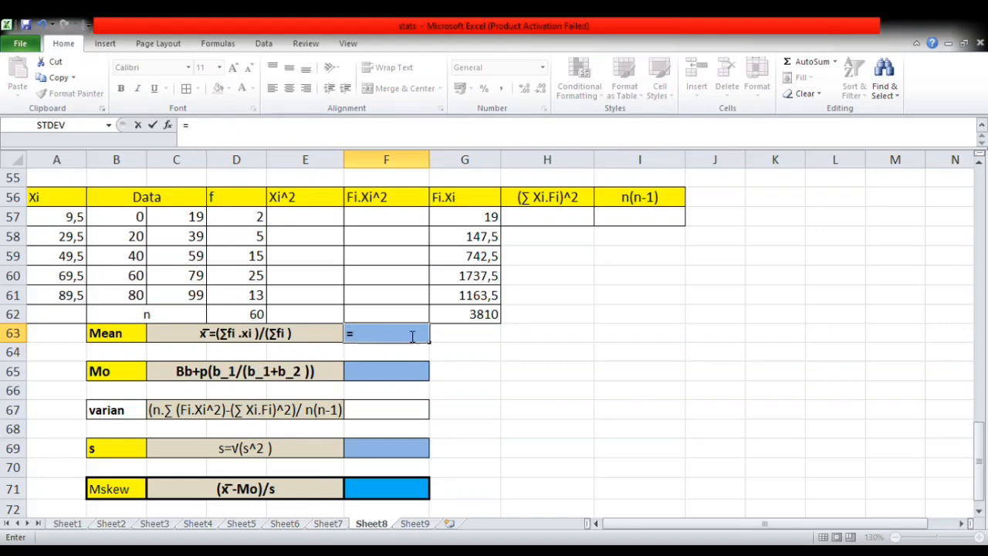
{"action": "left_click", "coordinate": [489, 315]}
{"action": "type", "text": "/"}
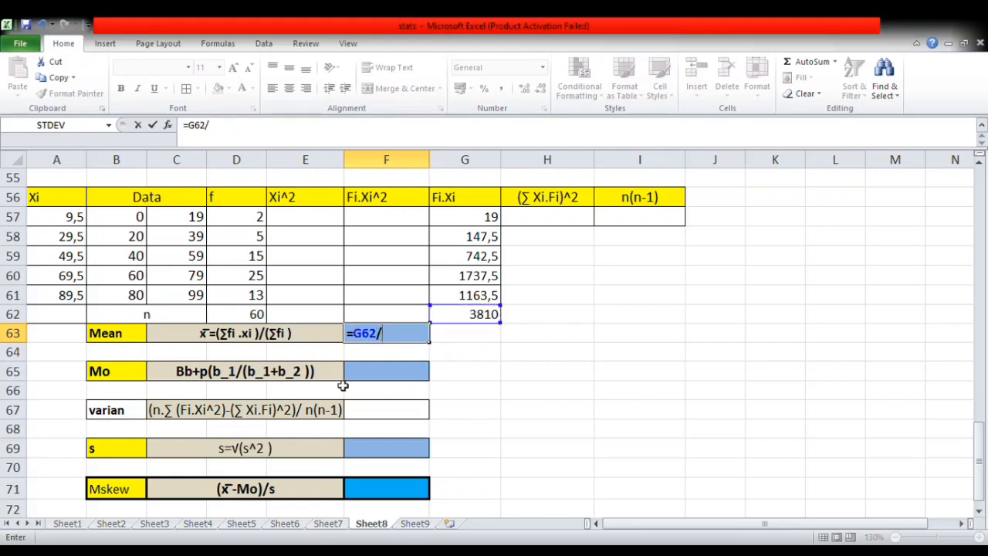
{"action": "left_click", "coordinate": [256, 315]}
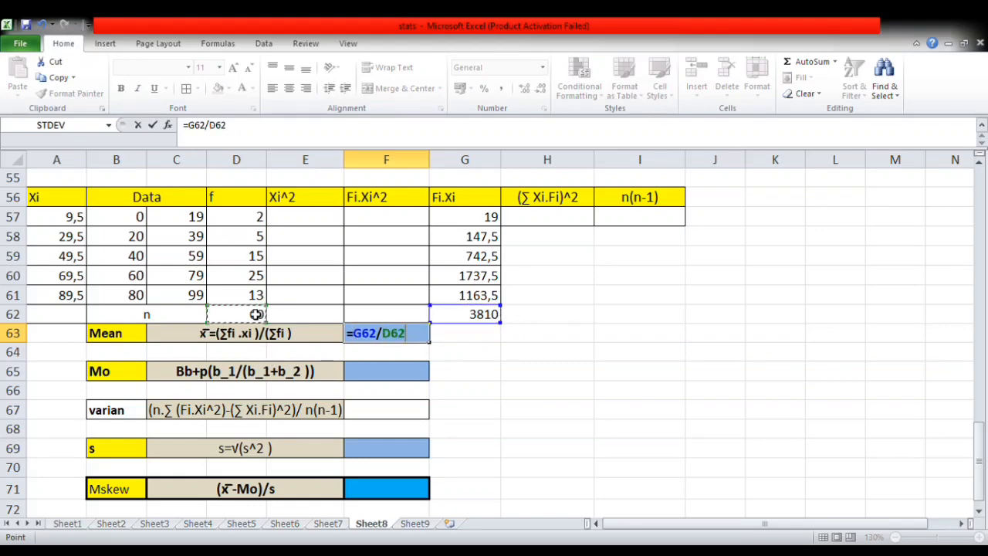
{"action": "key", "text": "Return"}
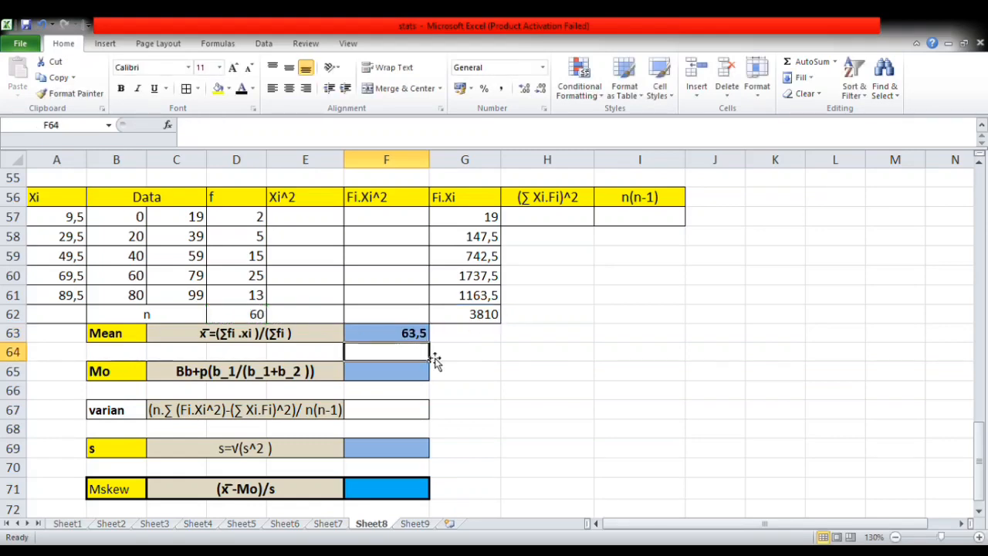
{"action": "left_click", "coordinate": [381, 335]}
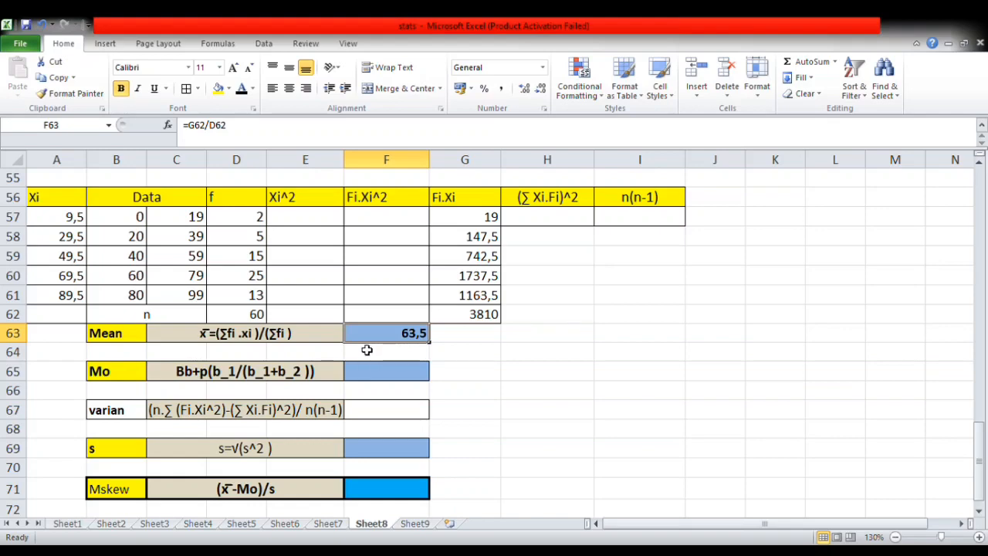
{"action": "left_click", "coordinate": [390, 373]}
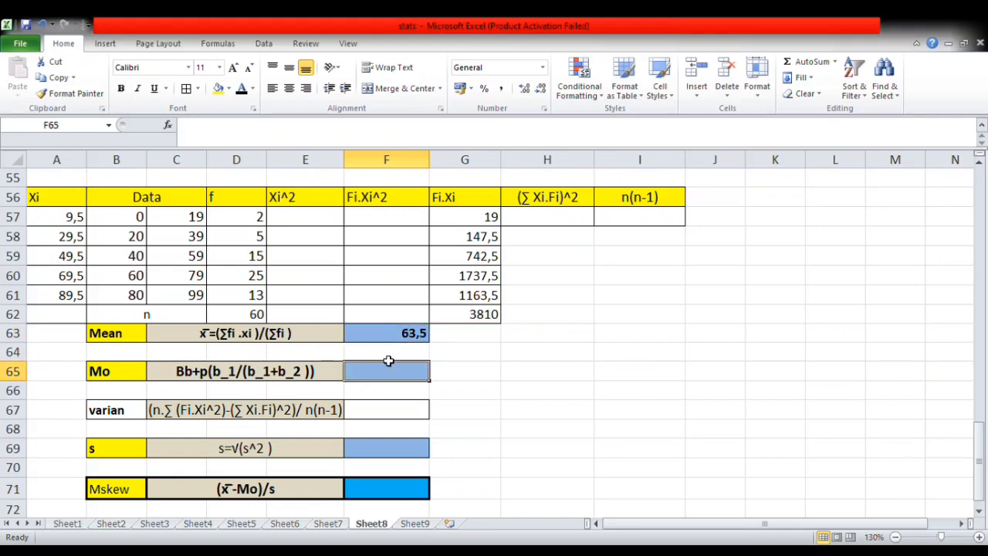
{"action": "left_click", "coordinate": [389, 334]}
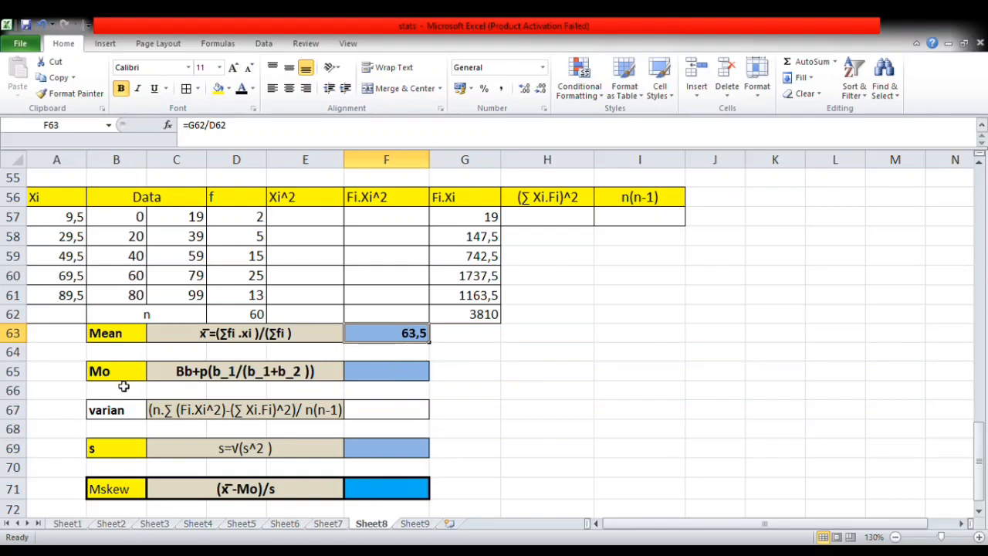
{"action": "left_click", "coordinate": [395, 382]}
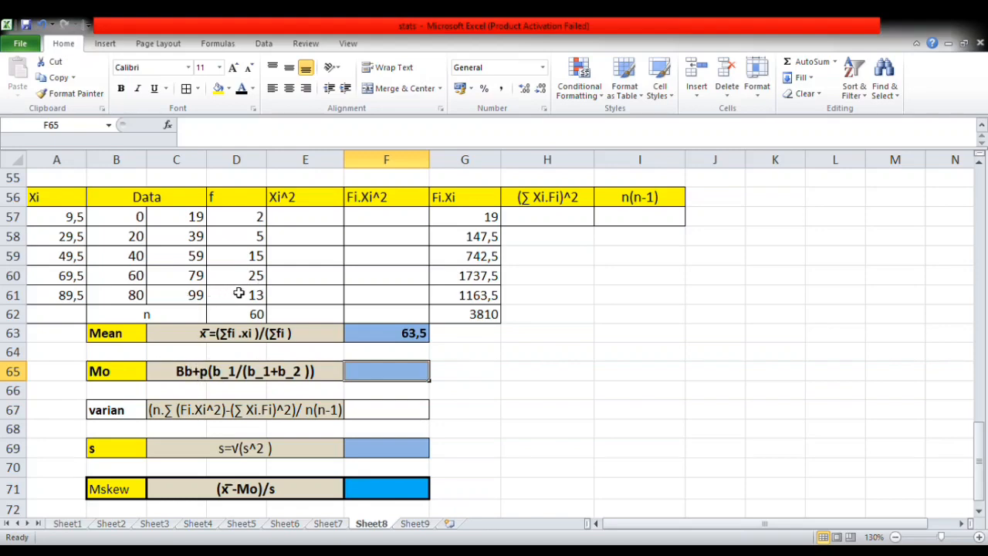
Highlight the modal class row B60:D60 with an orange fill
{"action": "left_click", "coordinate": [259, 279]}
{"action": "left_click_drag", "start_coordinate": [218, 281], "coordinate": [133, 280]}
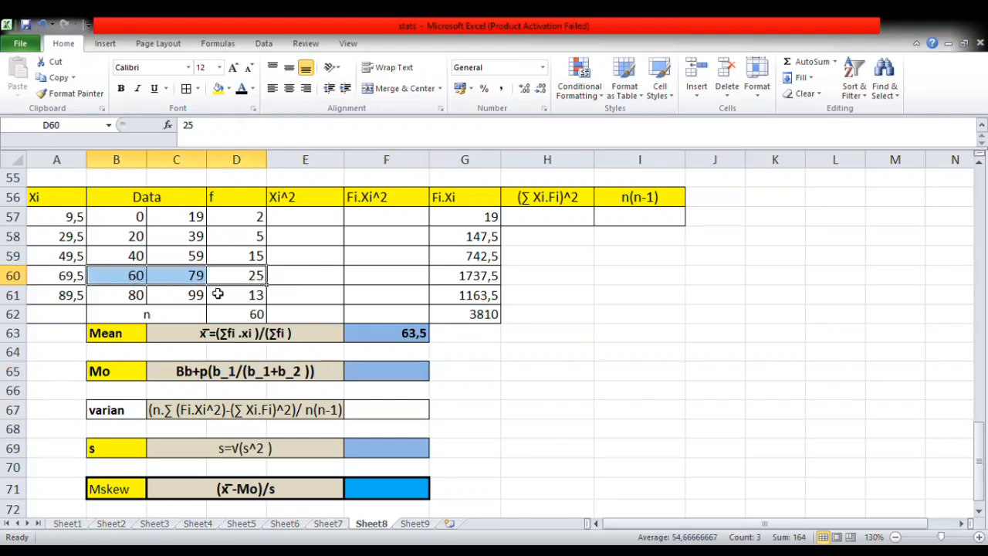
{"action": "left_click_drag", "start_coordinate": [219, 282], "coordinate": [136, 280]}
{"action": "left_click", "coordinate": [219, 88]}
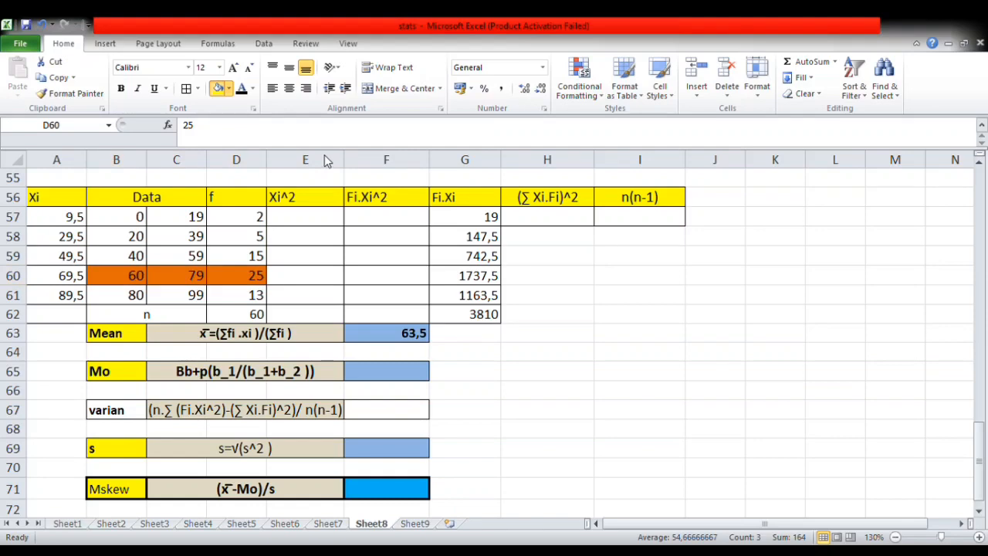
{"action": "left_click", "coordinate": [584, 392]}
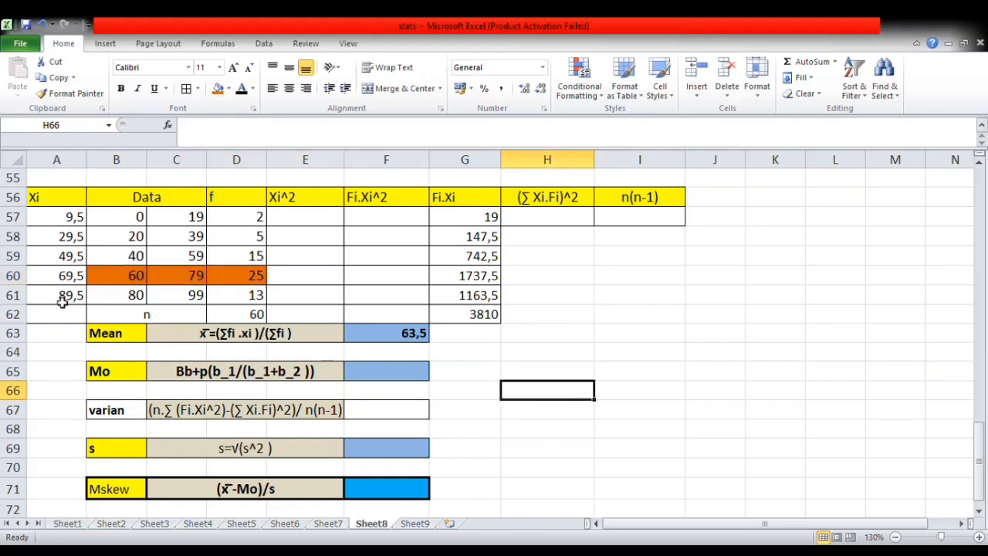
Enter the mode formula labels "Bb" in H64, "P" in H65 and "b1" in H66
{"action": "left_click", "coordinate": [137, 279]}
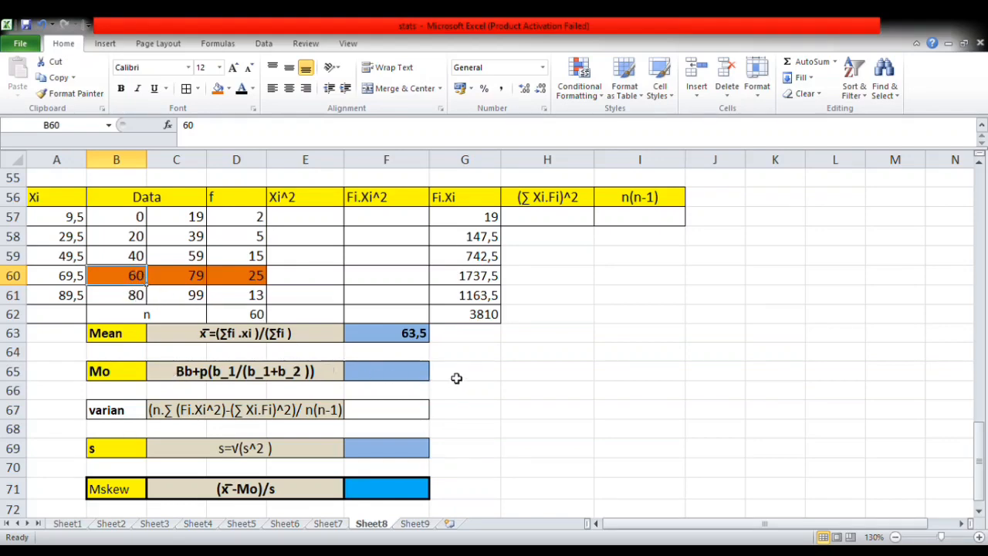
{"action": "left_click", "coordinate": [532, 352]}
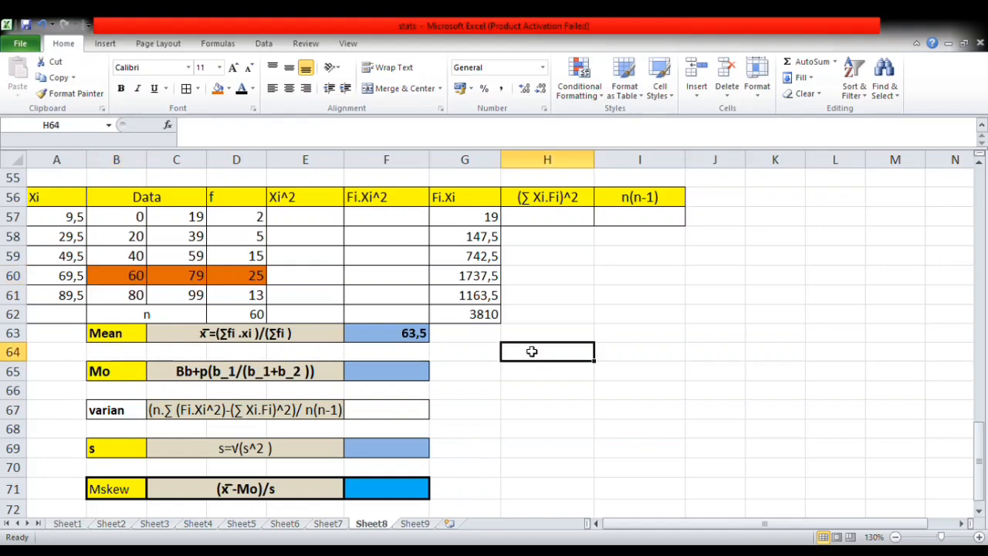
{"action": "type", "text": "Bb"}
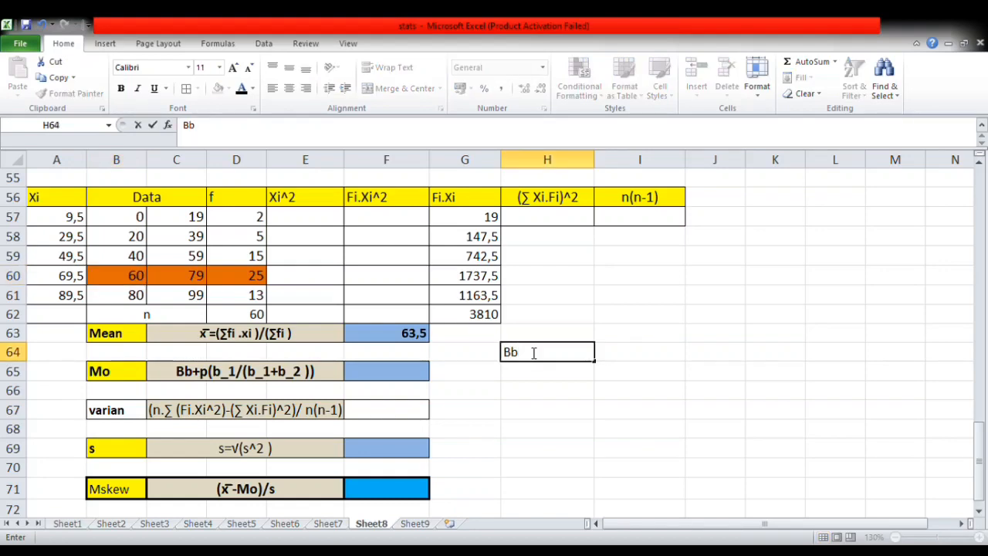
{"action": "left_click", "coordinate": [545, 378]}
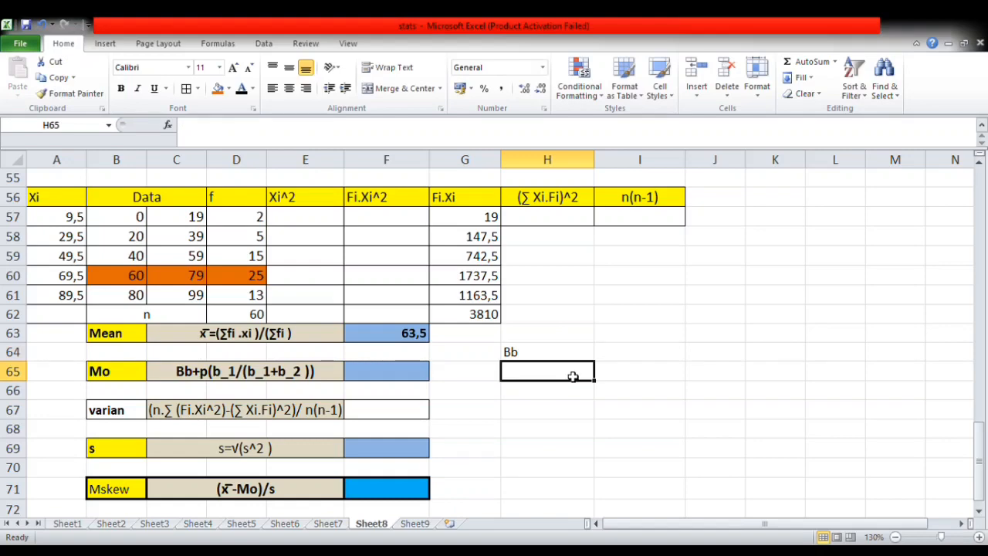
{"action": "type", "text": "P"}
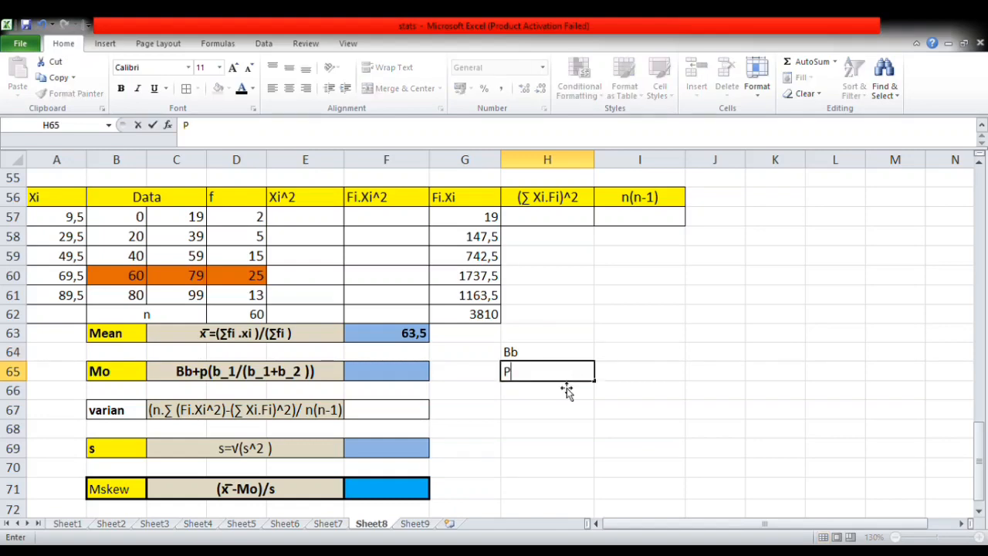
{"action": "left_click", "coordinate": [555, 396]}
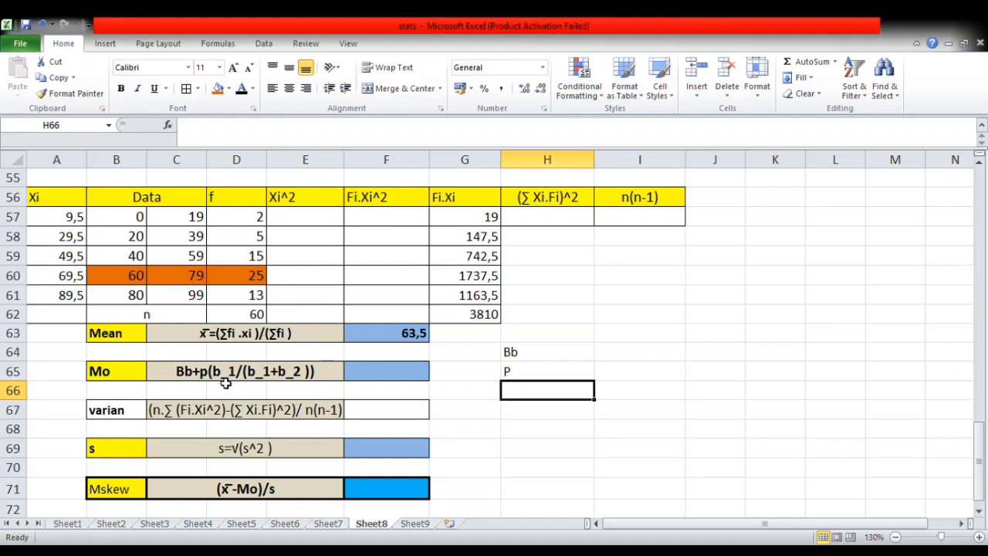
{"action": "left_click", "coordinate": [246, 279]}
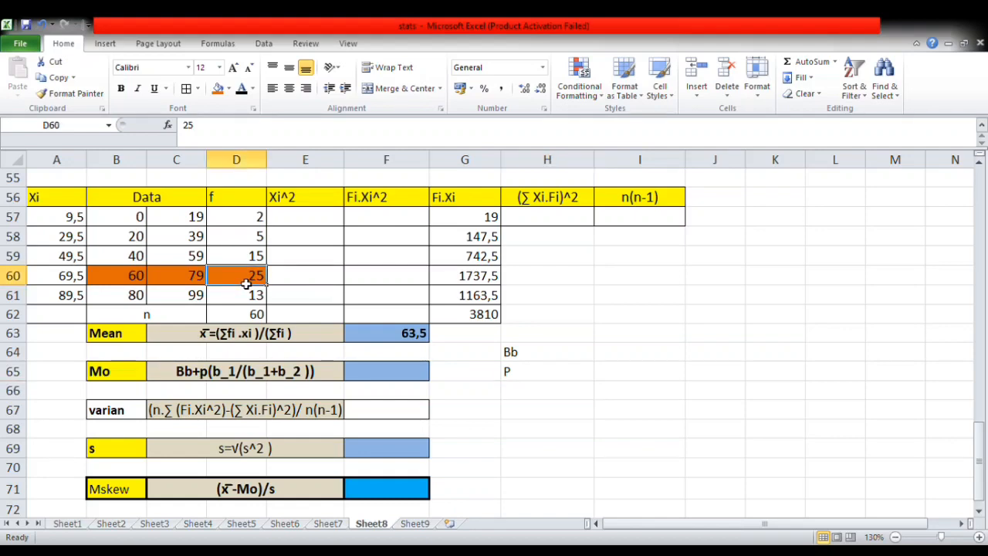
{"action": "left_click", "coordinate": [260, 259]}
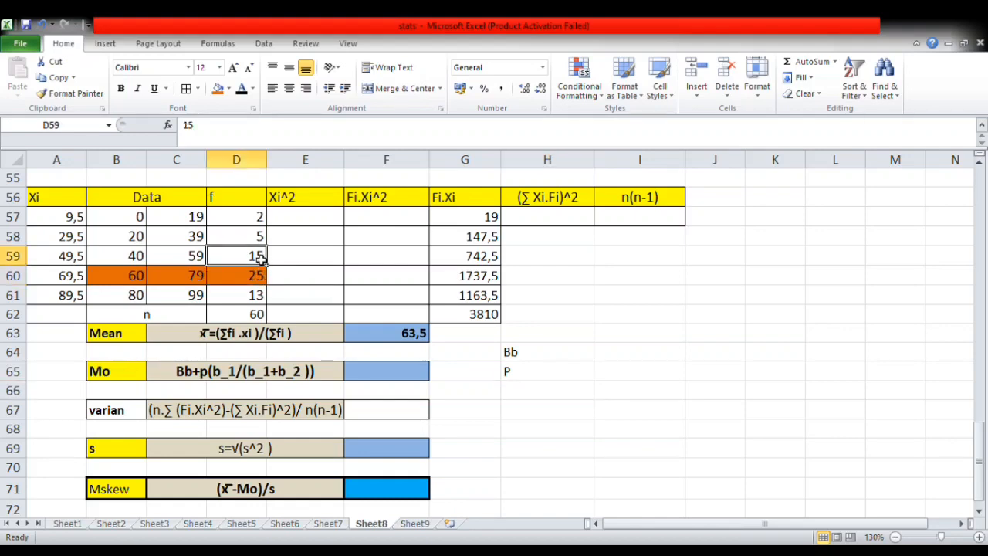
{"action": "left_click", "coordinate": [250, 279]}
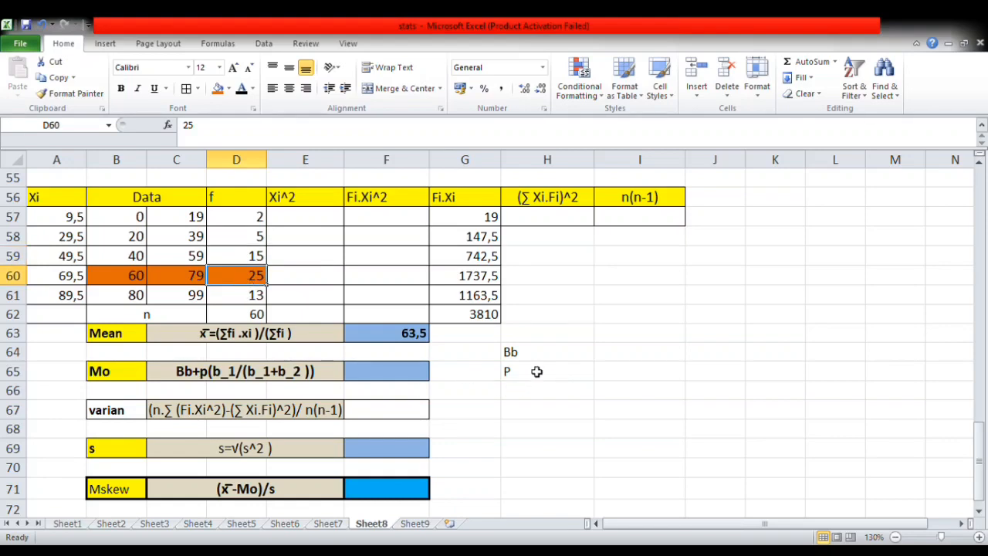
{"action": "left_click", "coordinate": [524, 391]}
{"action": "type", "text": "b1"}
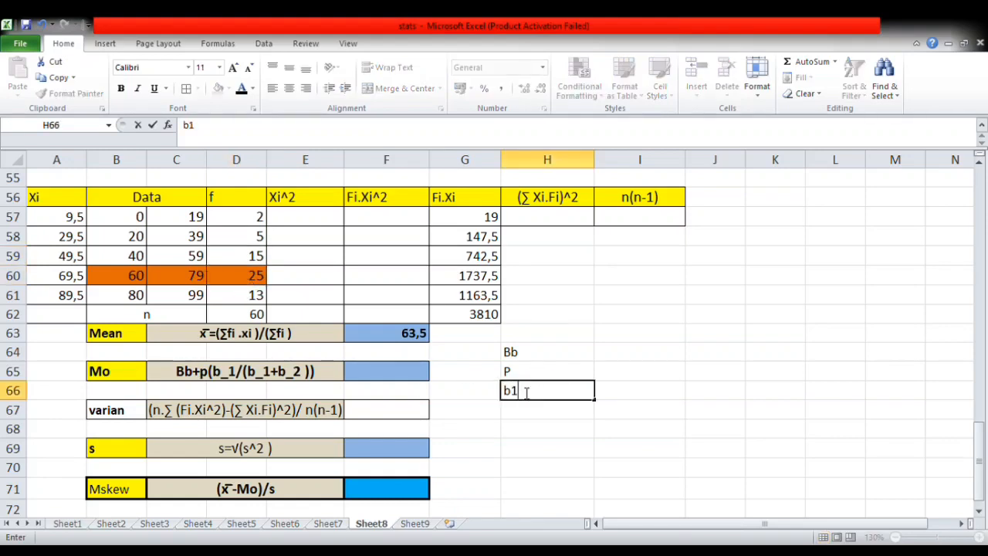
{"action": "left_click", "coordinate": [247, 283]}
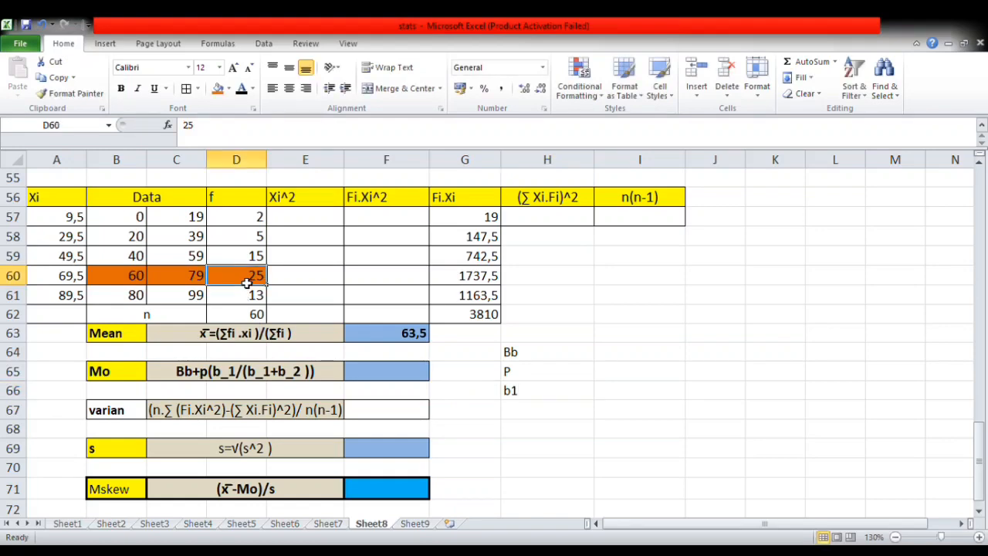
Enter the label "b2" in H67 to complete the list of mode formula terms
{"action": "left_click", "coordinate": [544, 416]}
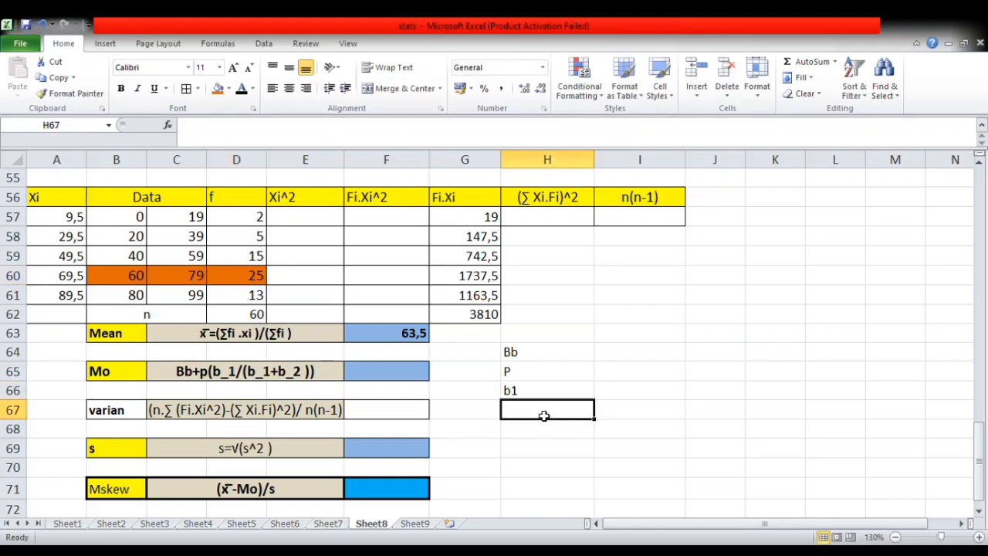
{"action": "type", "text": "b2"}
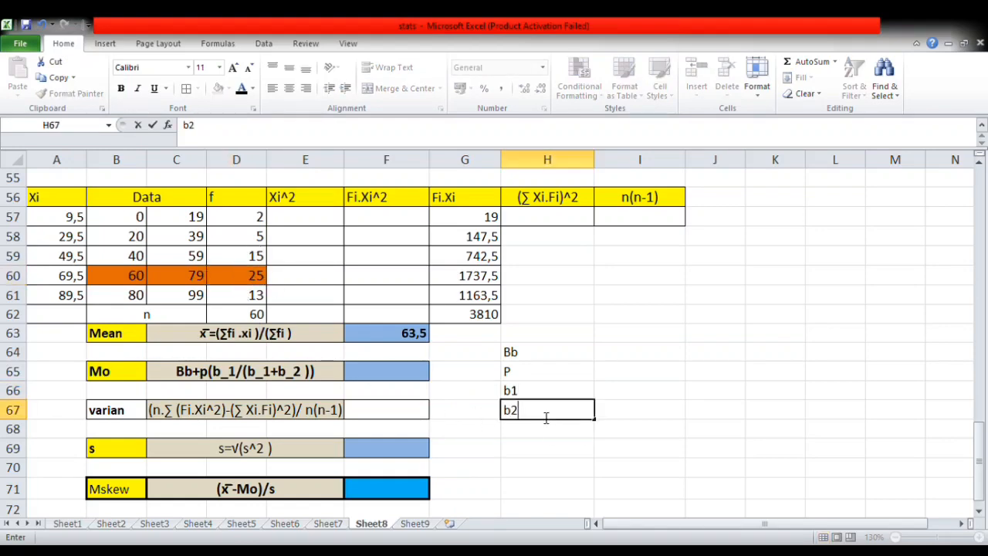
{"action": "left_click", "coordinate": [623, 389]}
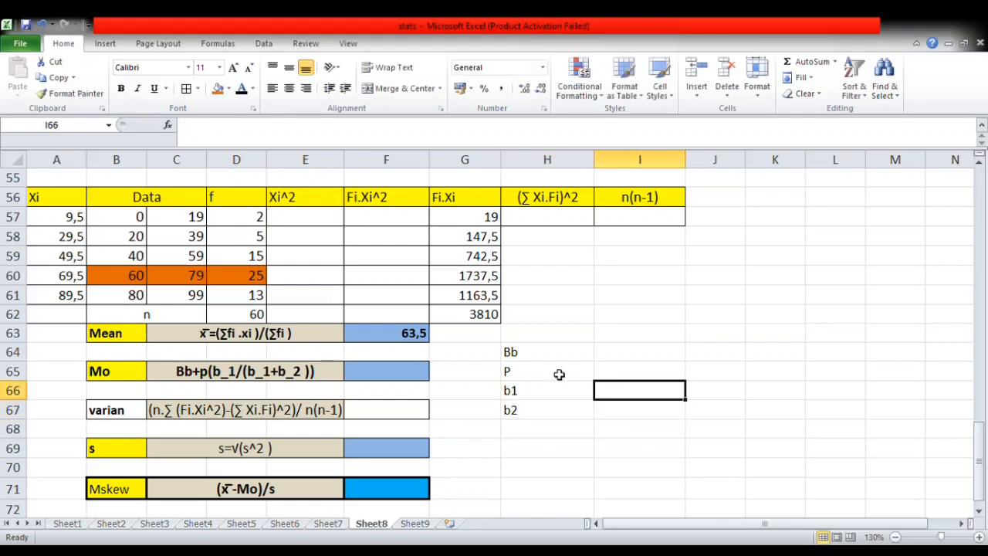
Calculate the Bb value in I64 as B60-0,5 and enter 20 for P in I65
{"action": "left_click", "coordinate": [631, 360]}
{"action": "type", "text": "="}
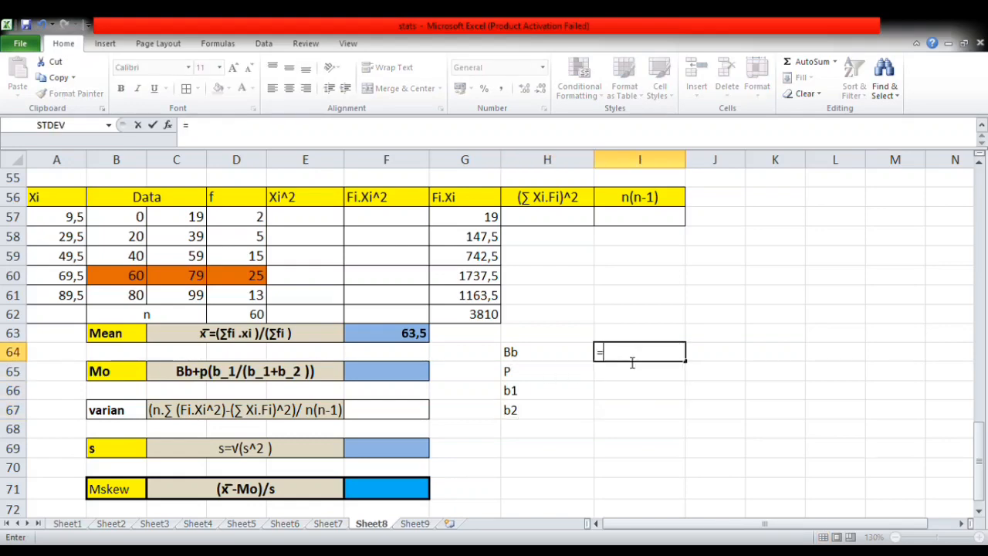
{"action": "left_click", "coordinate": [122, 283]}
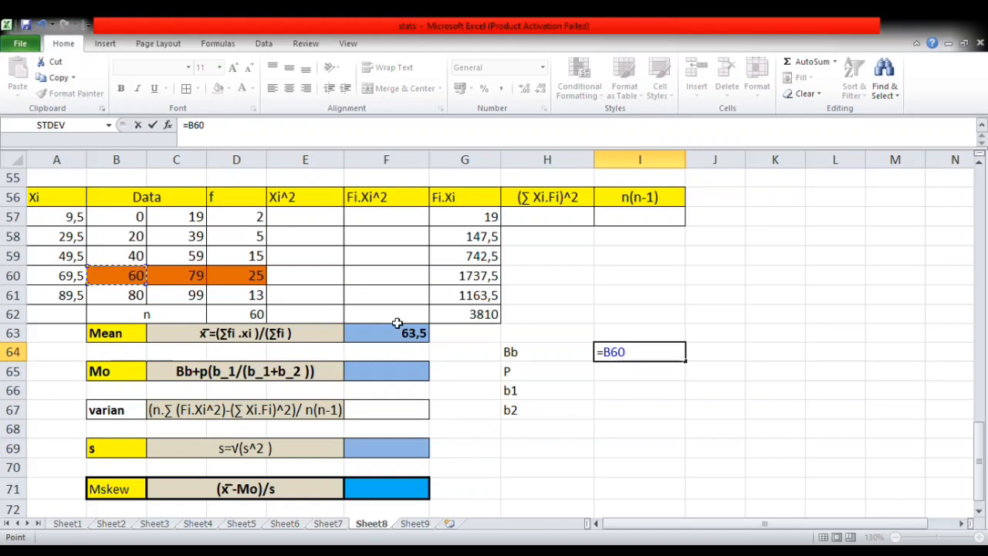
{"action": "type", "text": "-0,5"}
{"action": "key", "text": "Return"}
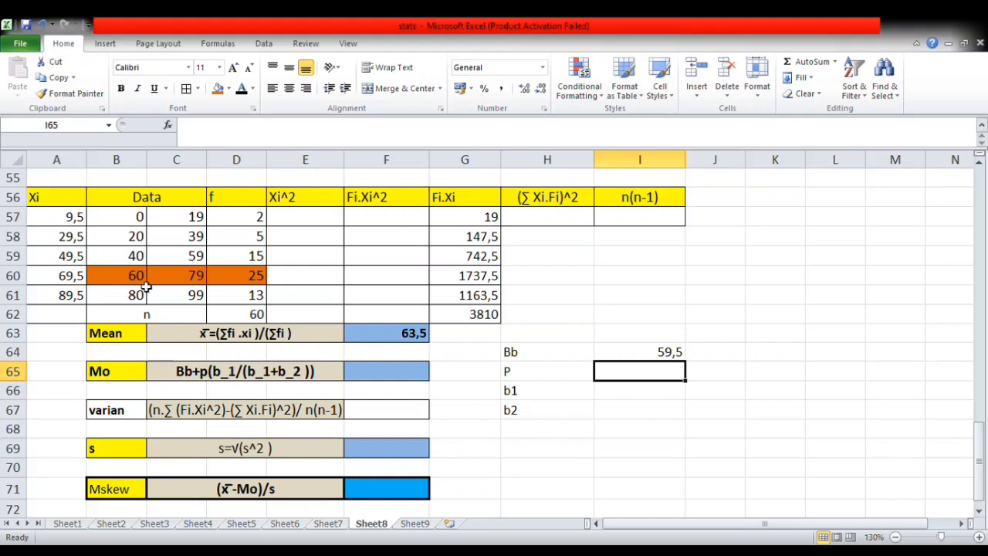
{"action": "type", "text": "20"}
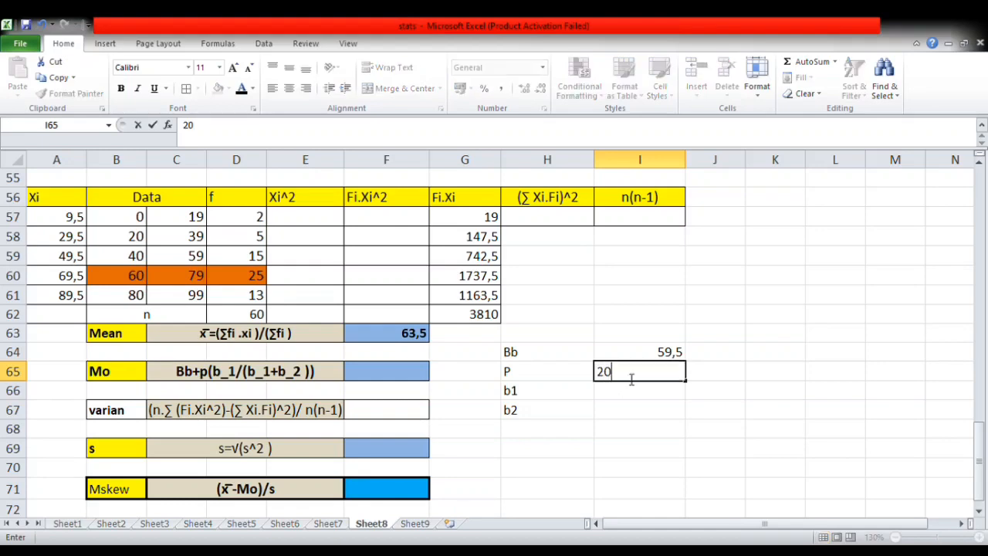
Calculate b1 in I66 by subtracting the preceding class frequency D59 from the modal frequency D60
{"action": "left_click", "coordinate": [624, 395]}
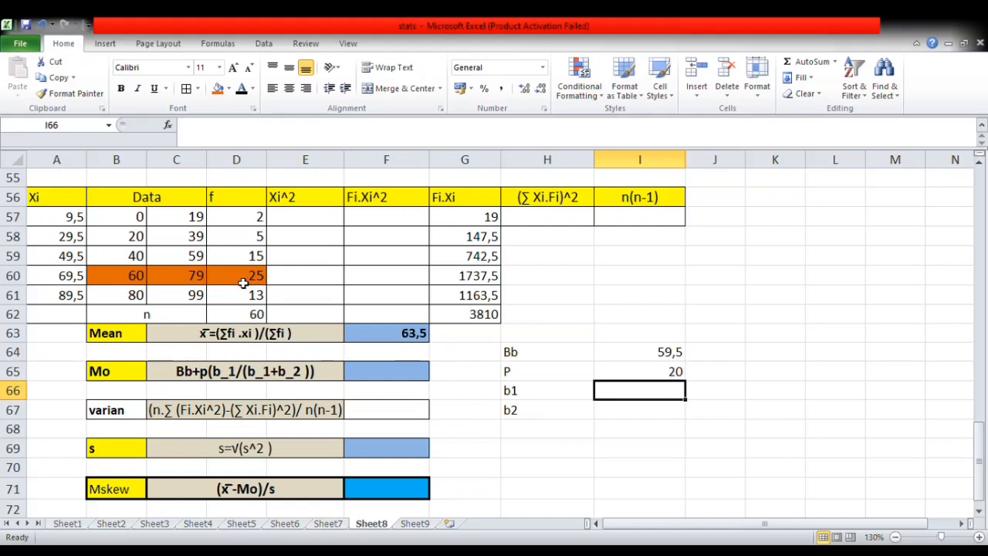
{"action": "type", "text": "="}
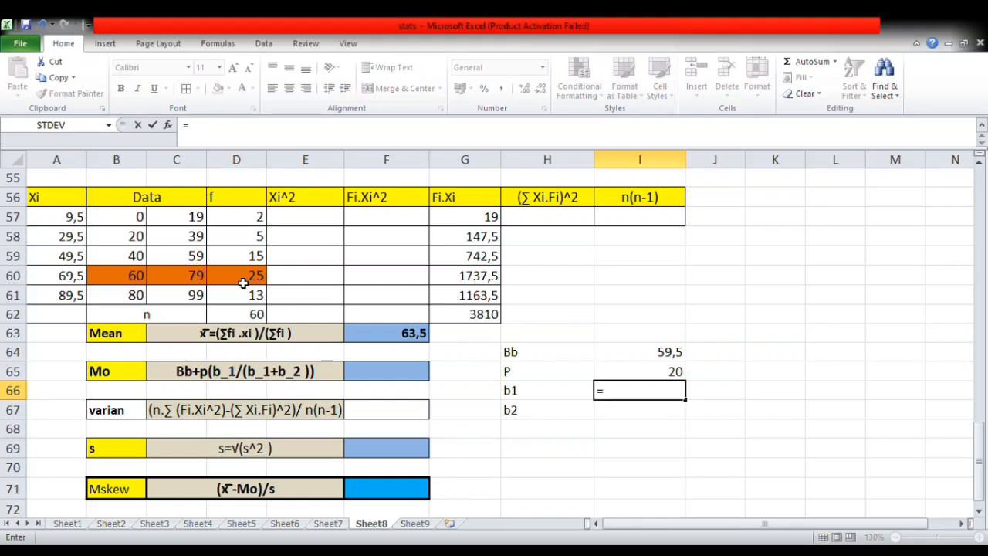
{"action": "left_click", "coordinate": [257, 277]}
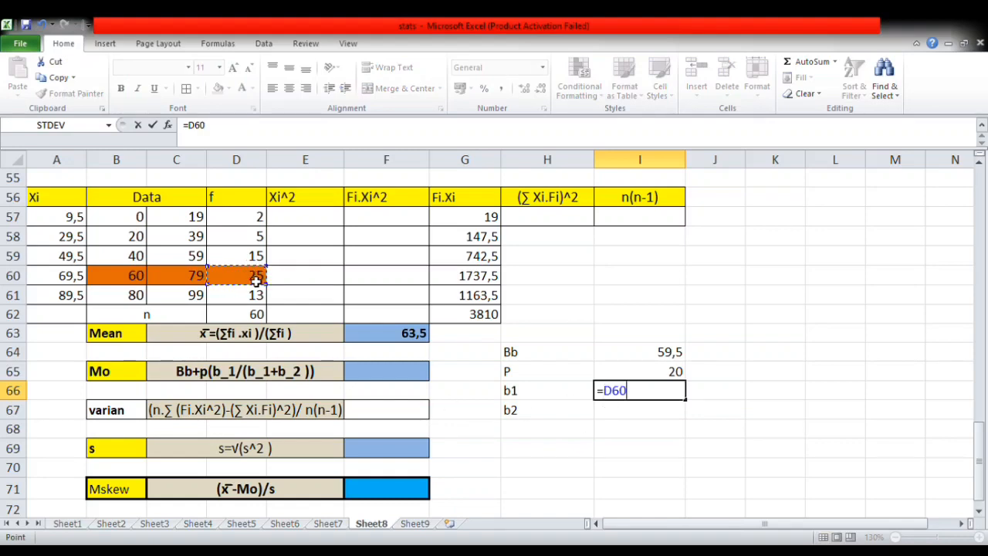
{"action": "type", "text": "-"}
{"action": "left_click", "coordinate": [255, 257]}
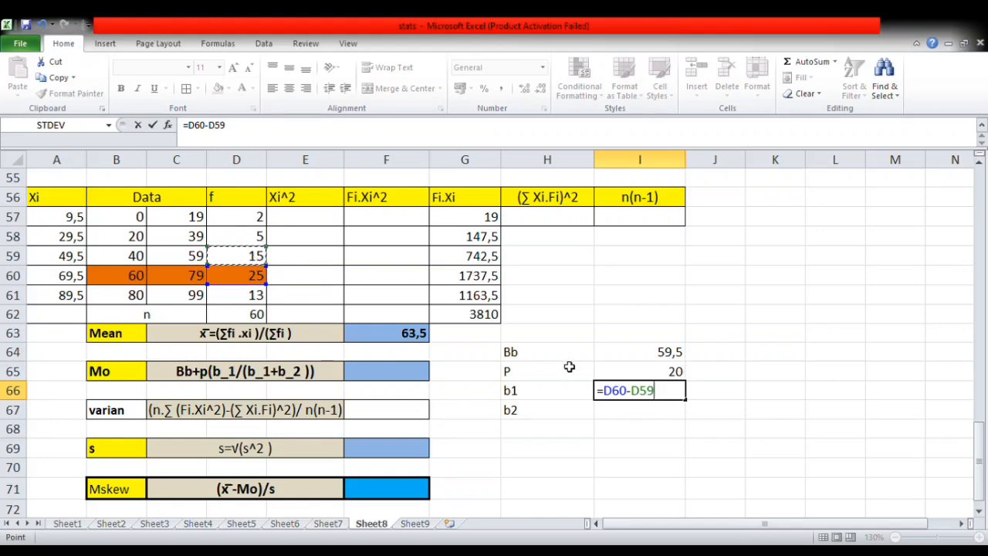
{"action": "key", "text": "Return"}
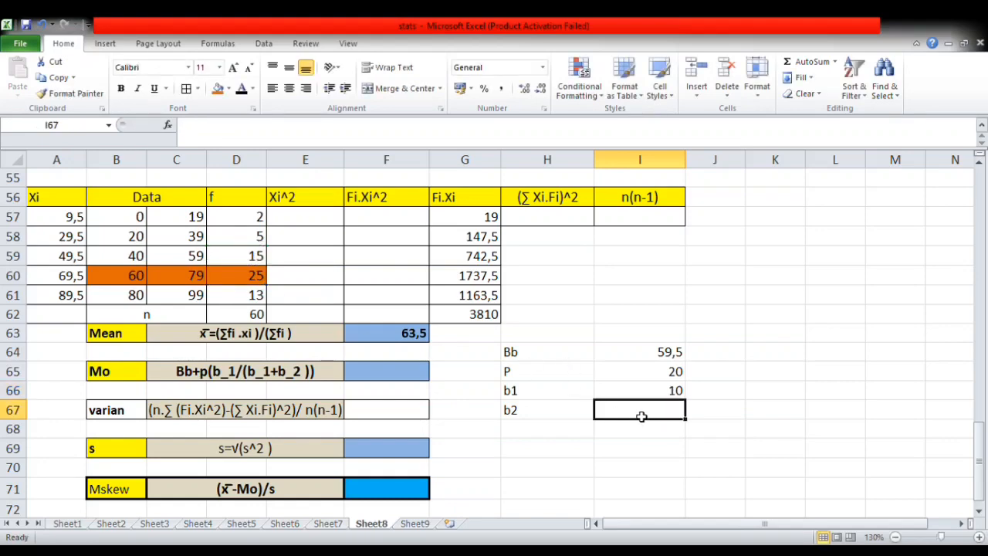
Calculate b2 in I67 by subtracting the following class frequency D61 from the modal frequency D60
{"action": "type", "text": "="}
{"action": "left_click", "coordinate": [259, 278]}
{"action": "type", "text": "-"}
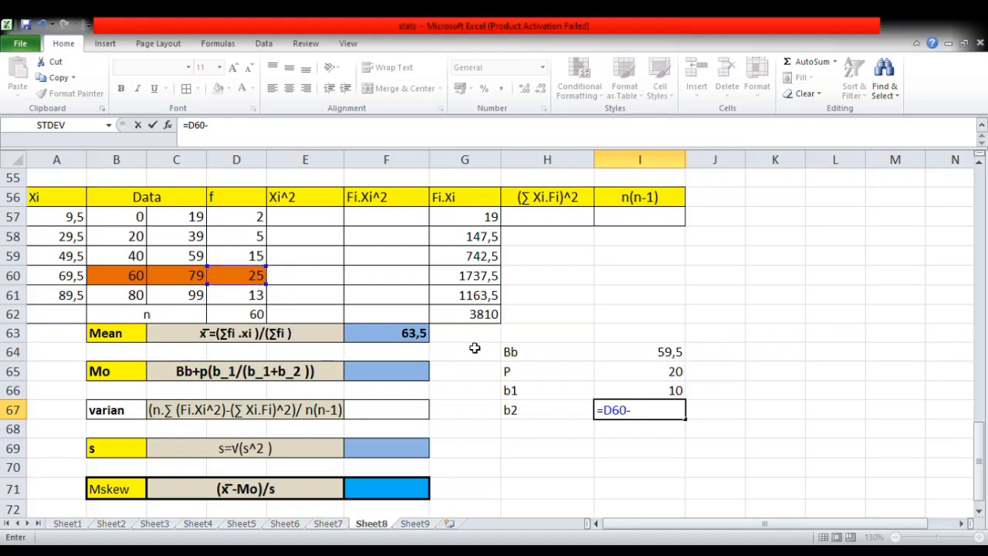
{"action": "left_click", "coordinate": [258, 298]}
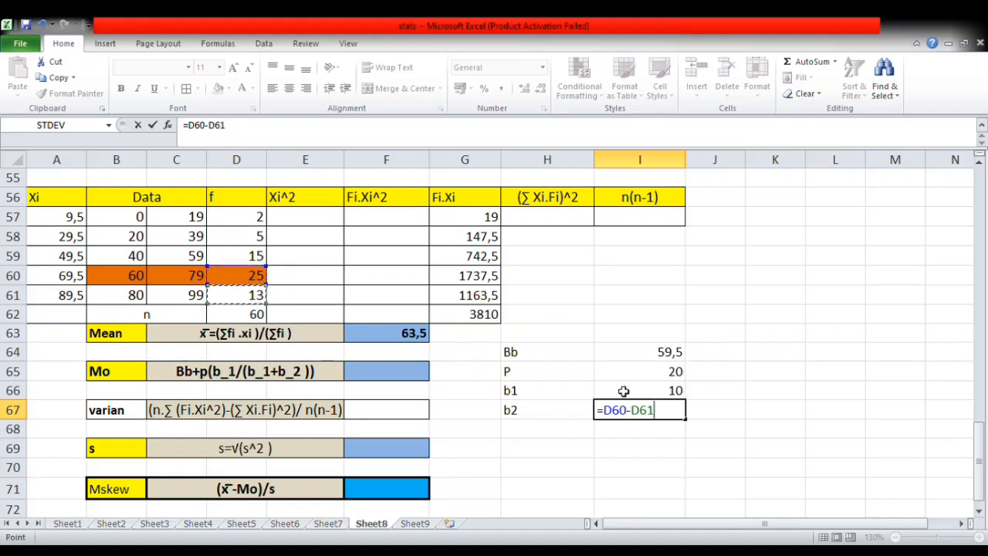
{"action": "key", "text": "Return"}
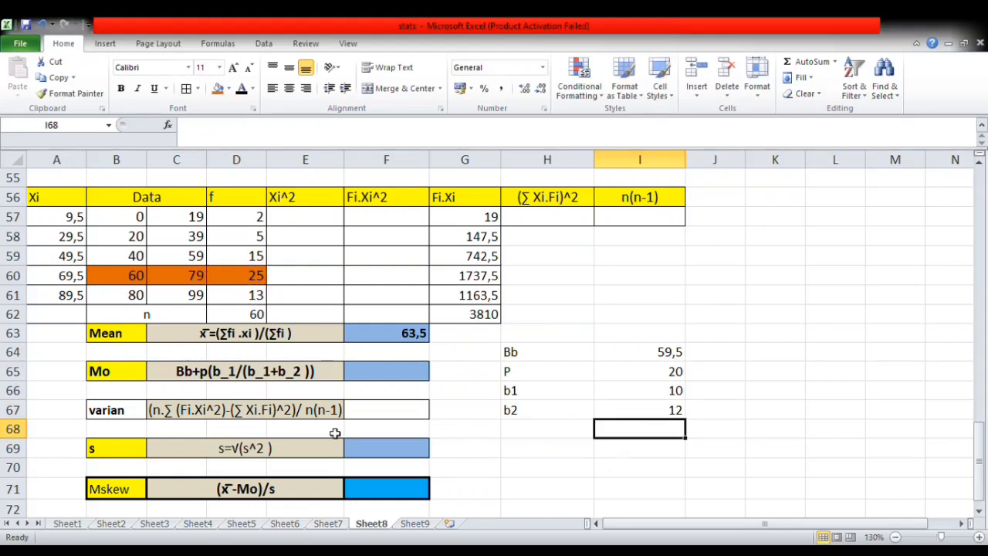
Build the mode formula =I64+I65(I66/(I66+I67) in F65 from the Bb, P, b1 and b2 values
{"action": "left_click", "coordinate": [378, 372]}
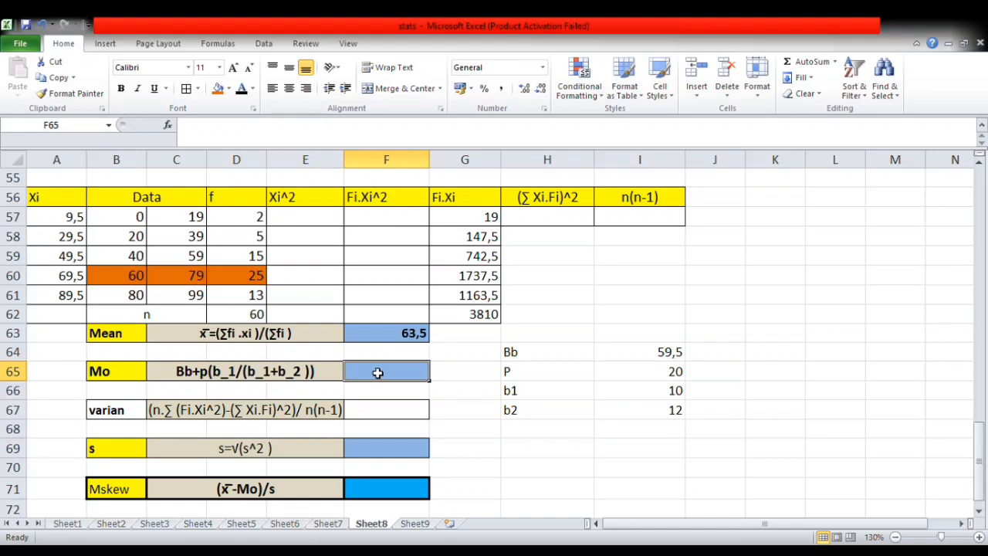
{"action": "type", "text": "="}
{"action": "left_click", "coordinate": [660, 355]}
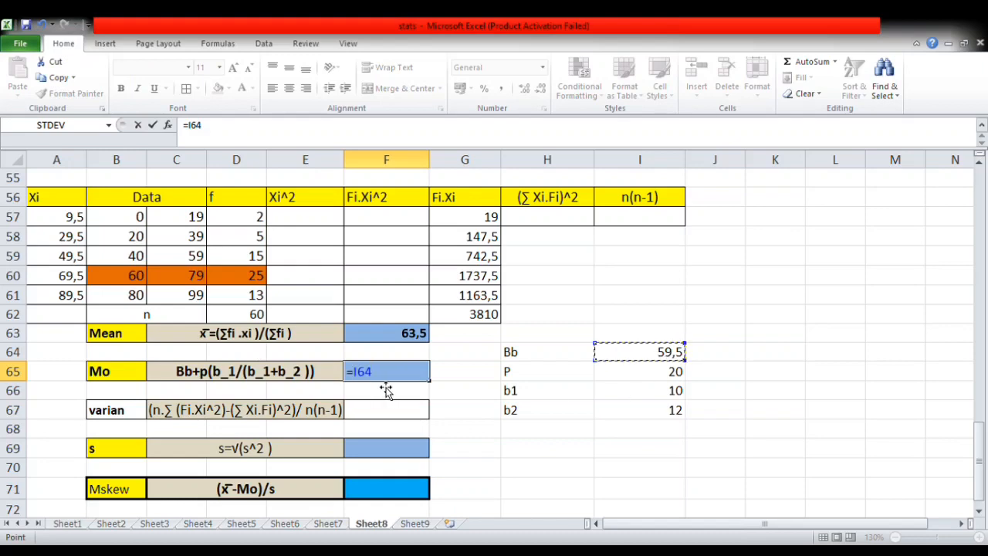
{"action": "type", "text": "+"}
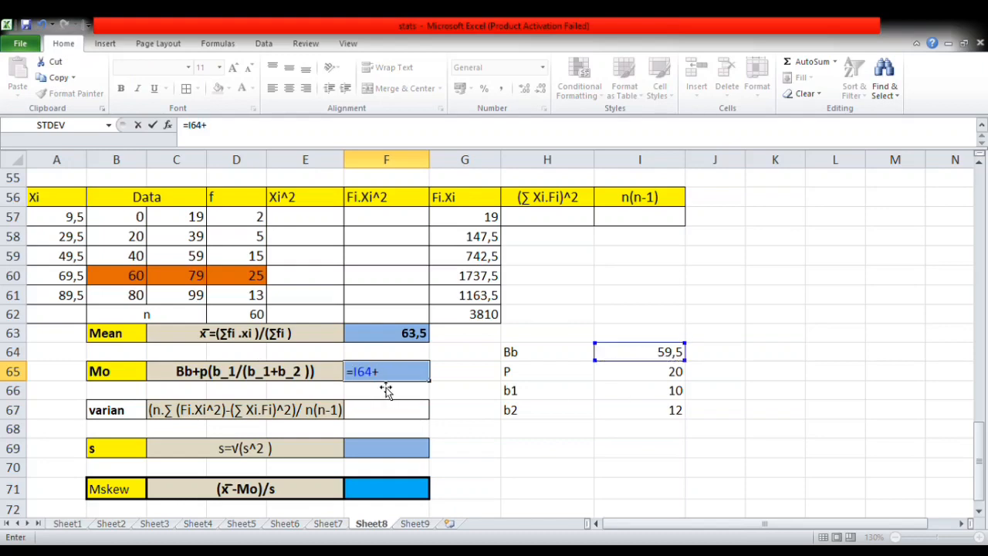
{"action": "left_click", "coordinate": [662, 375]}
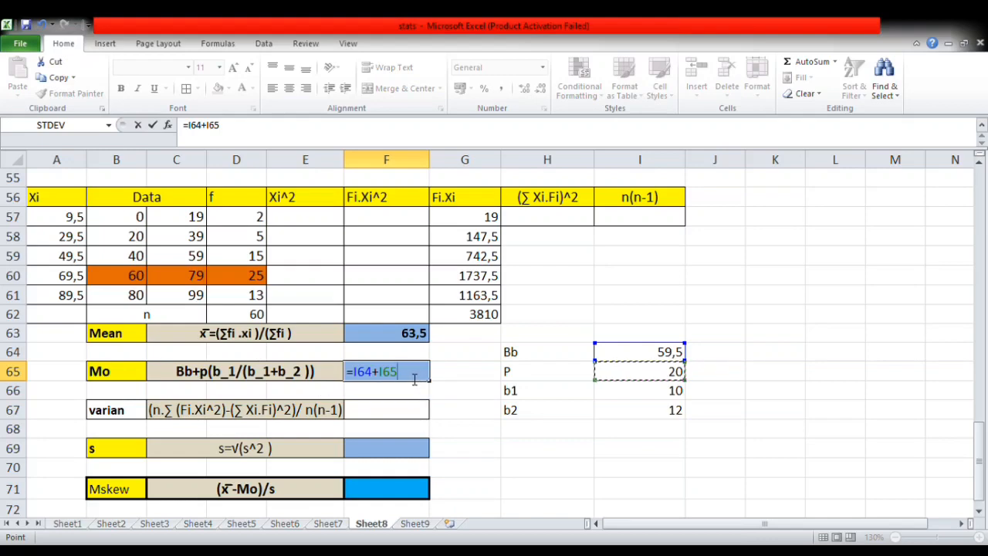
{"action": "type", "text": "("}
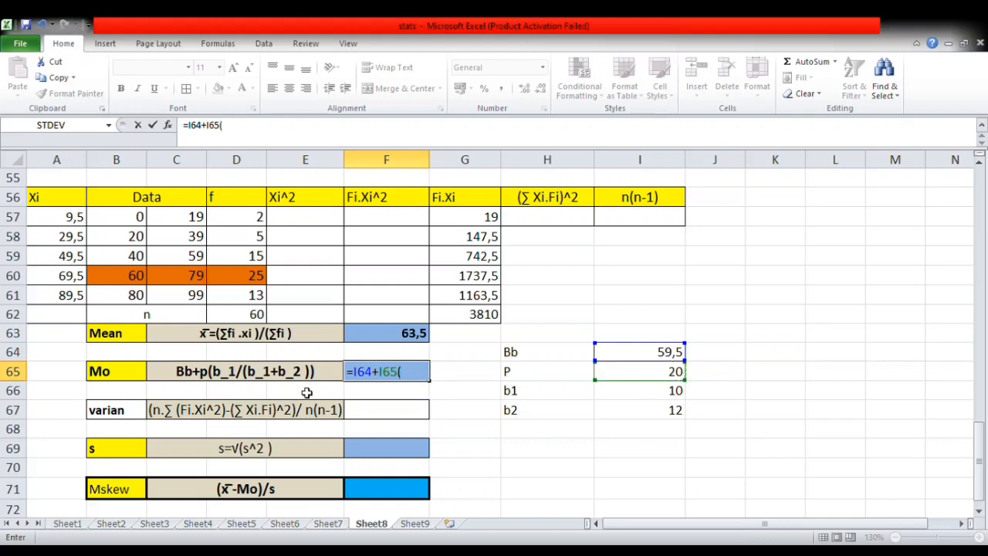
{"action": "left_click", "coordinate": [671, 392]}
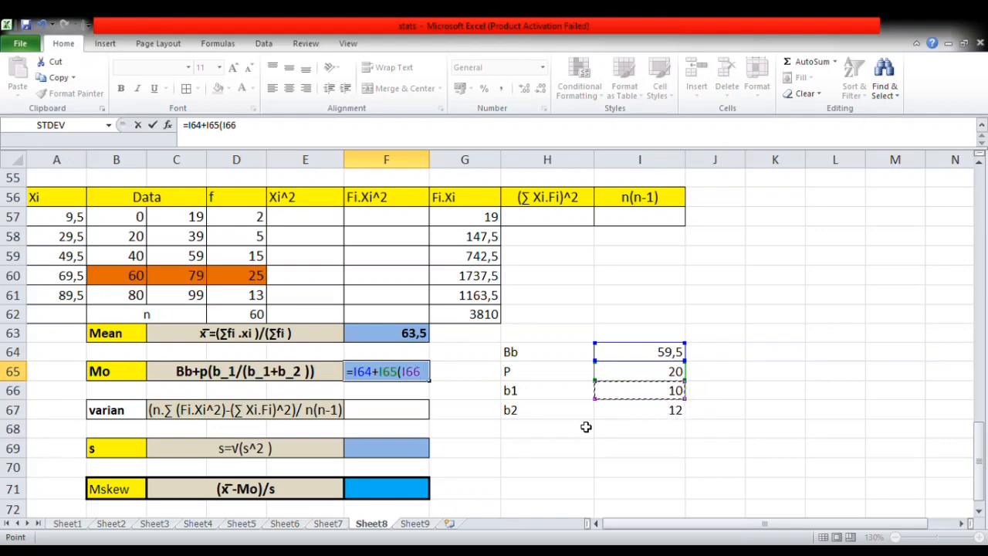
{"action": "type", "text": "/"}
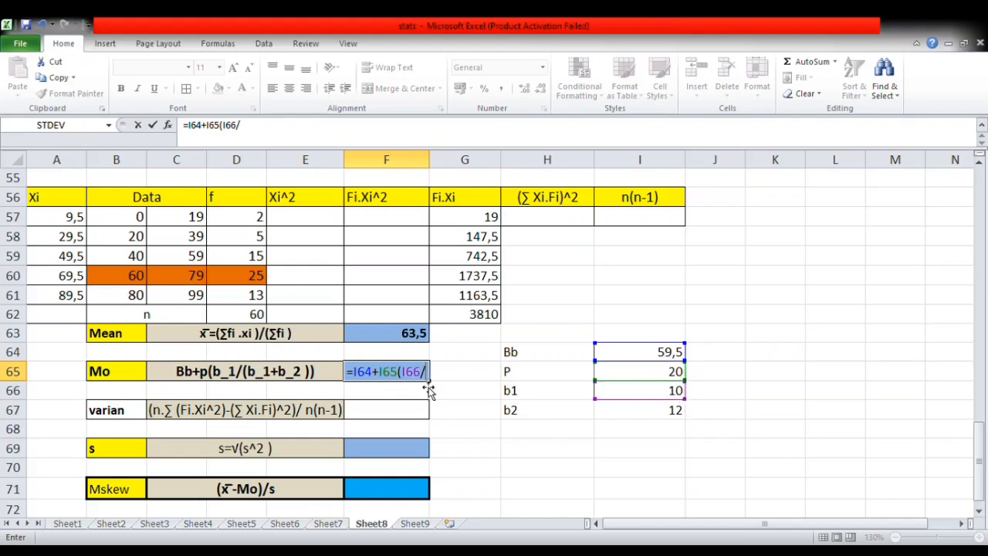
{"action": "type", "text": "("}
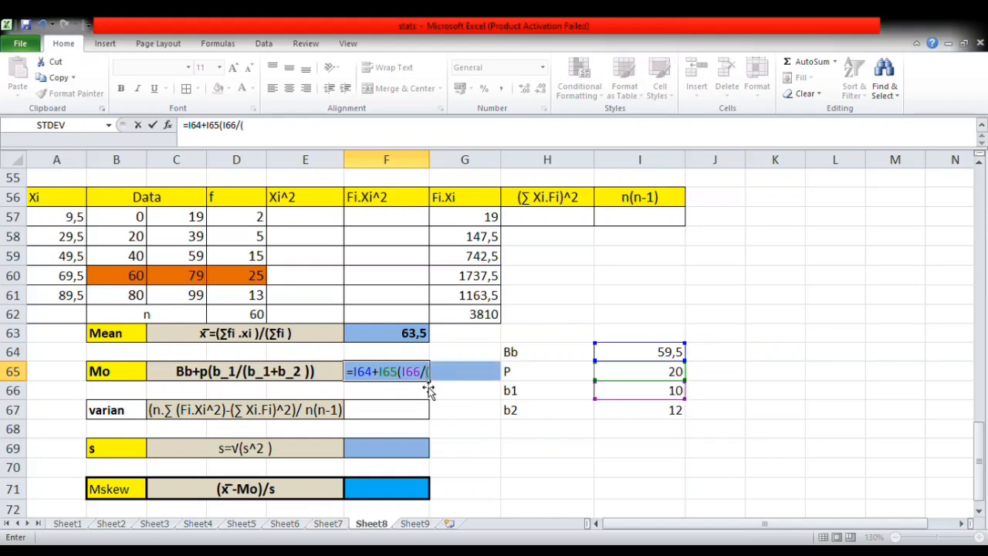
{"action": "left_click", "coordinate": [660, 397]}
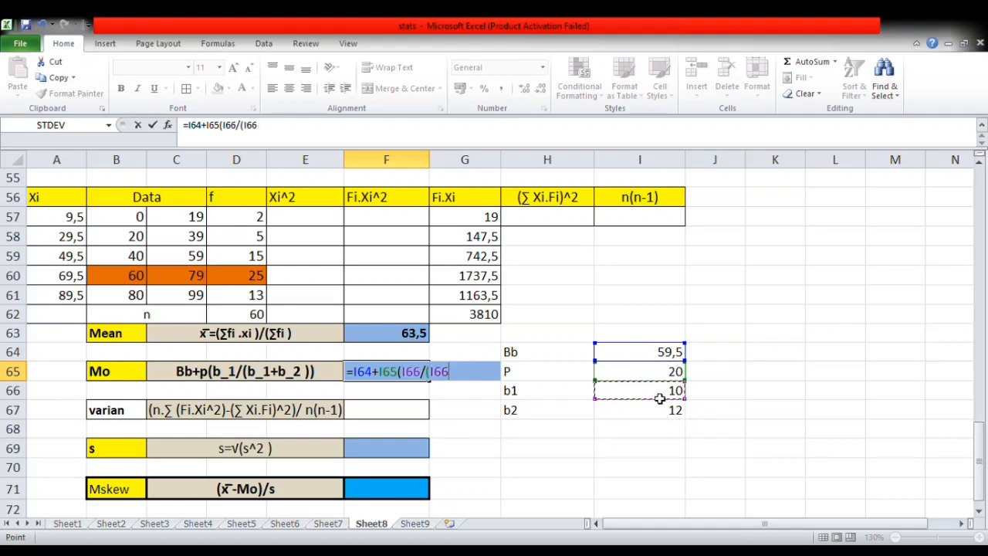
{"action": "type", "text": "+"}
{"action": "left_click", "coordinate": [662, 413]}
{"action": "type", "text": ")"}
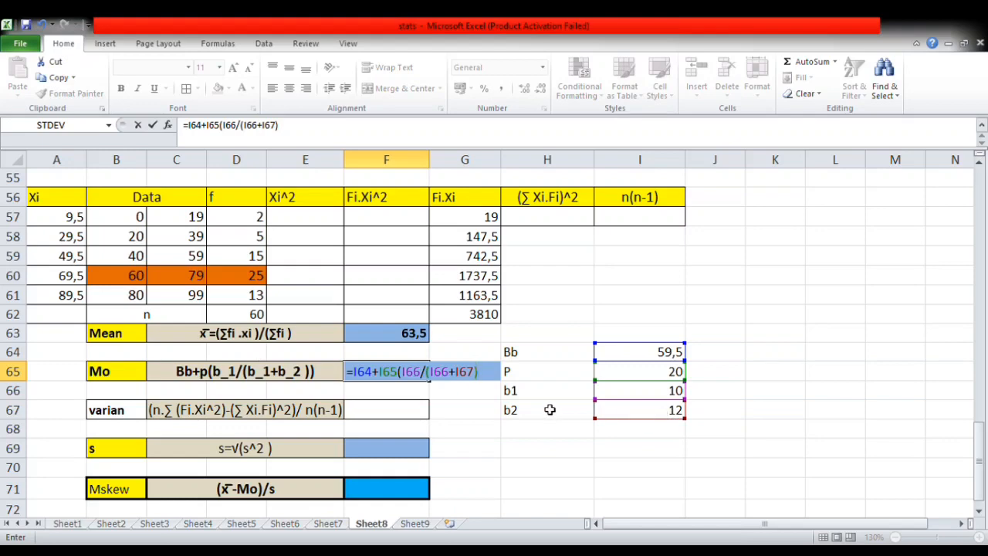
Bracket the P term in the F65 mode formula and accept the correction to =I64+(I65*(I66/(I66+I67)))
{"action": "left_click", "coordinate": [382, 379]}
{"action": "type", "text": "("}
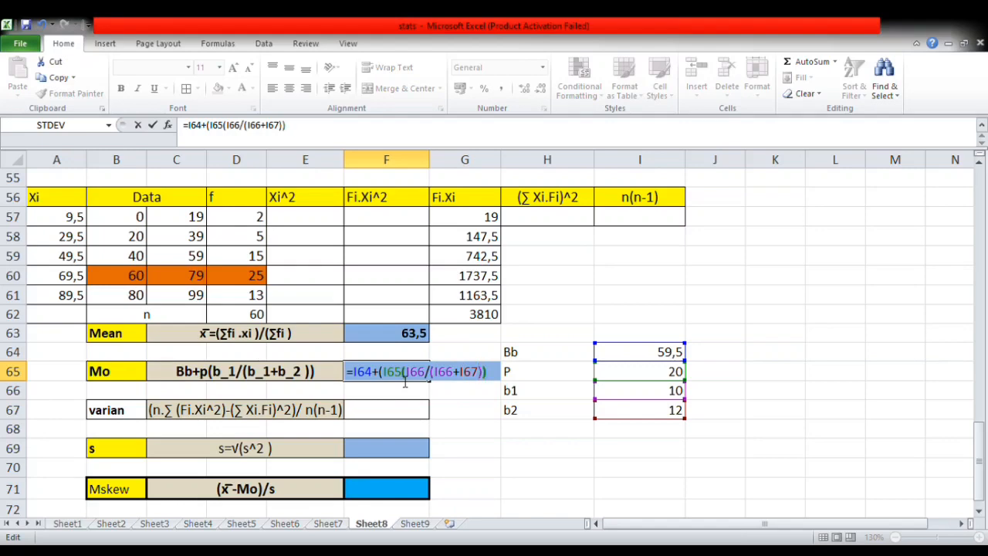
{"action": "key", "text": "Return"}
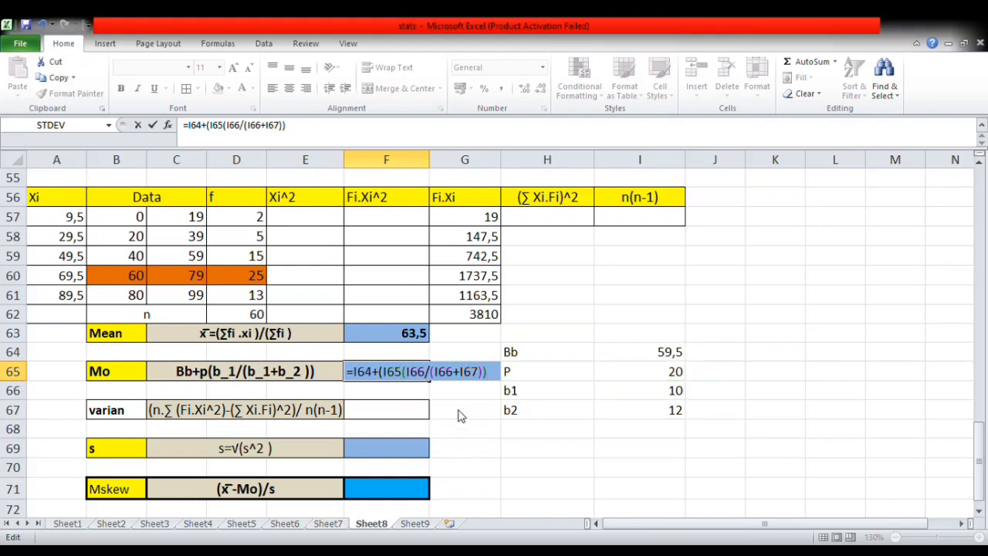
{"action": "key", "text": "Return"}
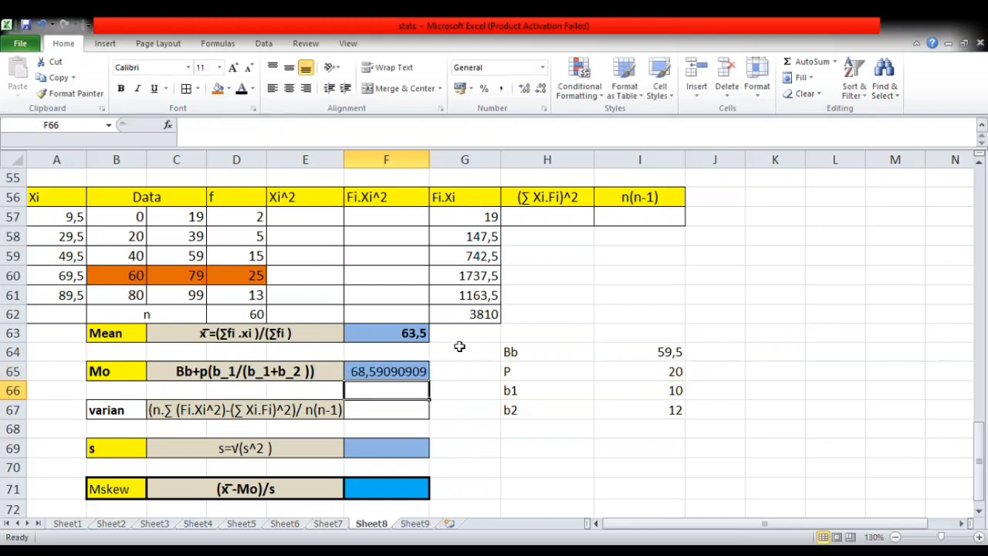
{"action": "left_click", "coordinate": [378, 379]}
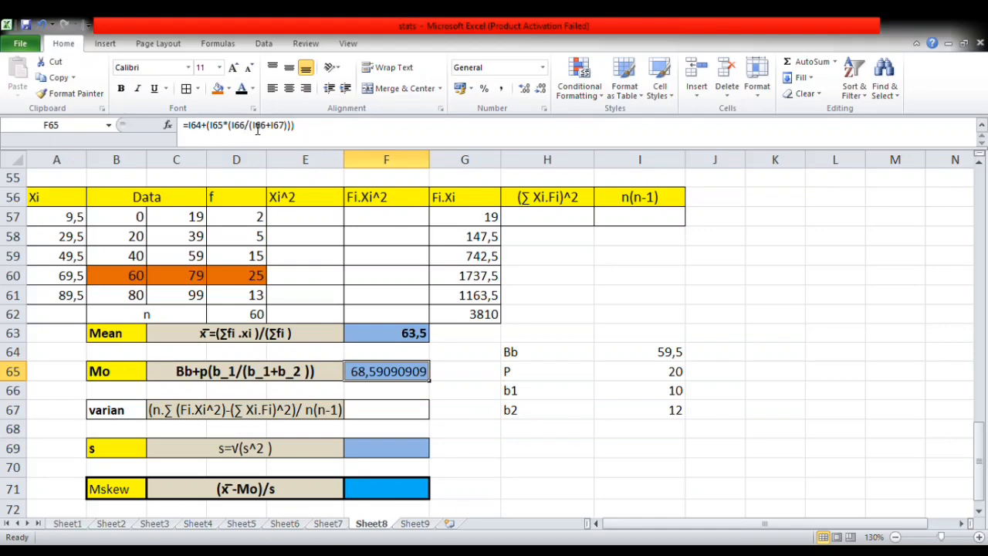
Highlight the n total in D62 with a light blue fill
{"action": "left_click", "coordinate": [408, 417]}
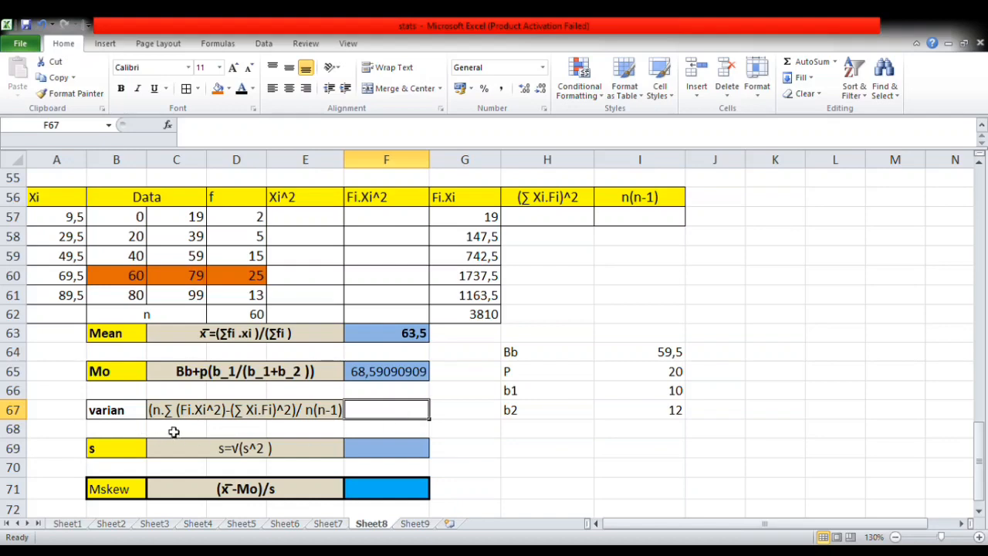
{"action": "left_click", "coordinate": [253, 315]}
{"action": "left_click", "coordinate": [219, 88]}
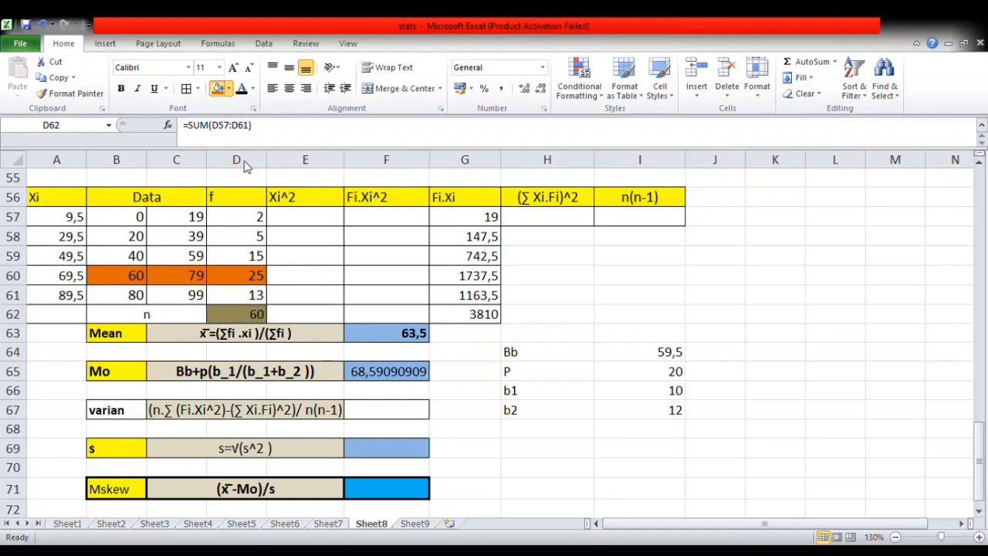
{"action": "left_click", "coordinate": [309, 317]}
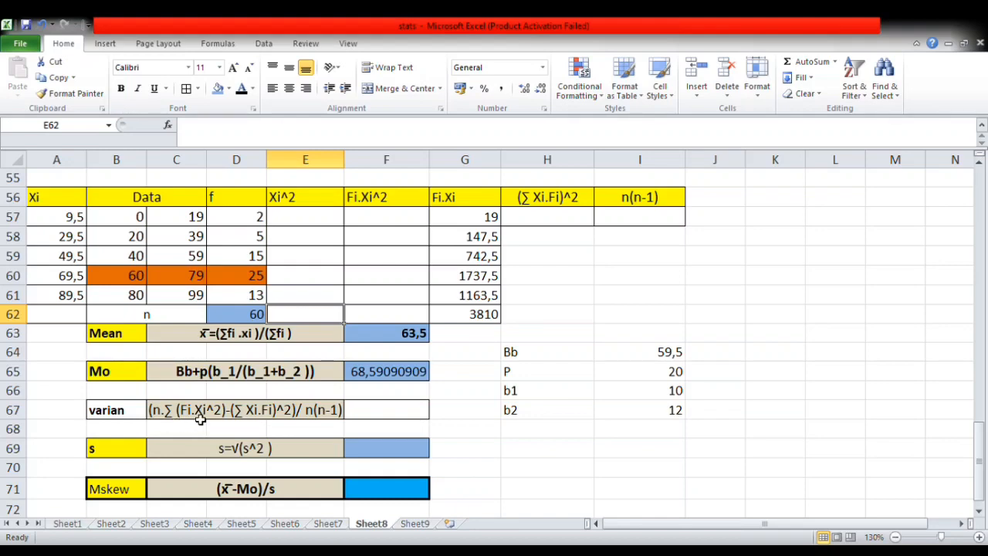
Calculate the Xi^2 column by squaring the midpoint with =A57^2 in E57 and filling it down to E61
{"action": "left_click", "coordinate": [300, 222]}
{"action": "type", "text": "="}
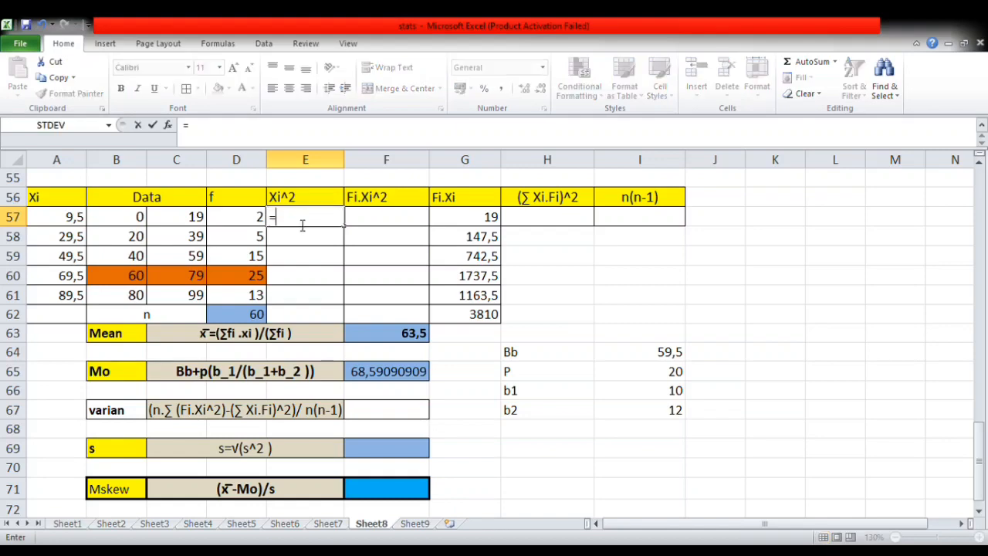
{"action": "left_click", "coordinate": [71, 220]}
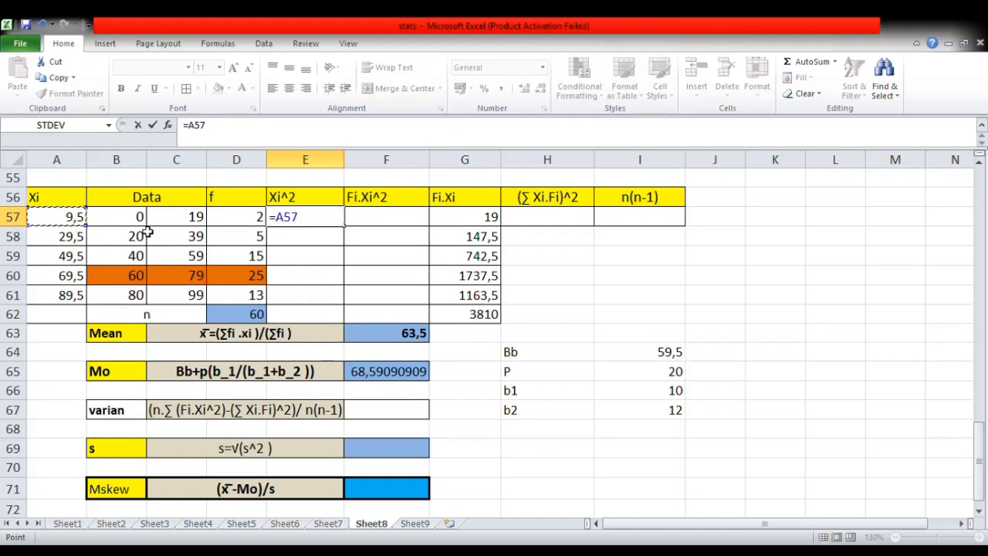
{"action": "type", "text": "^2"}
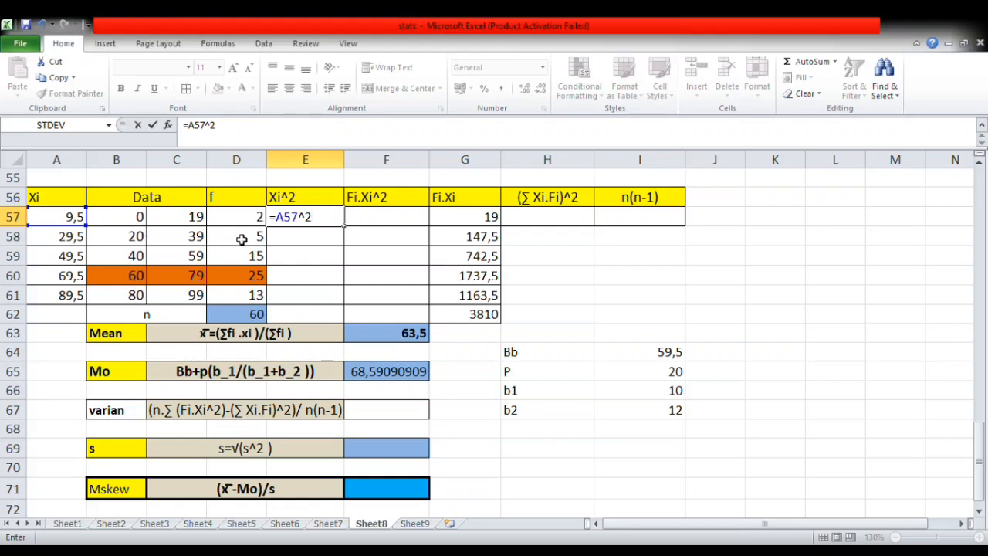
{"action": "key", "text": "Return"}
{"action": "left_click", "coordinate": [312, 223]}
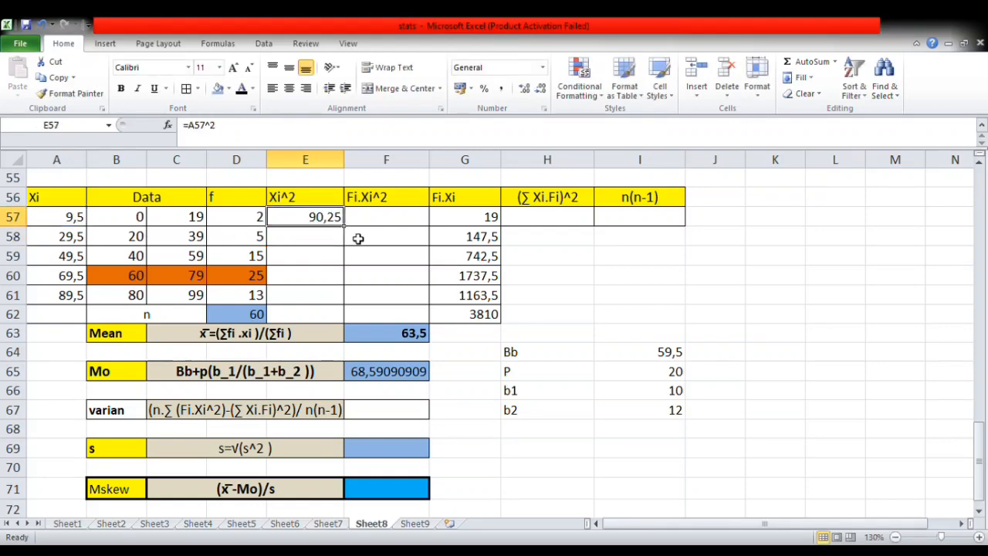
{"action": "left_click_drag", "start_coordinate": [345, 227], "coordinate": [329, 312]}
Calculate the Fi.Xi^2 column with =D57*E57 in F57 and fill it down to F61
{"action": "left_click", "coordinate": [392, 223]}
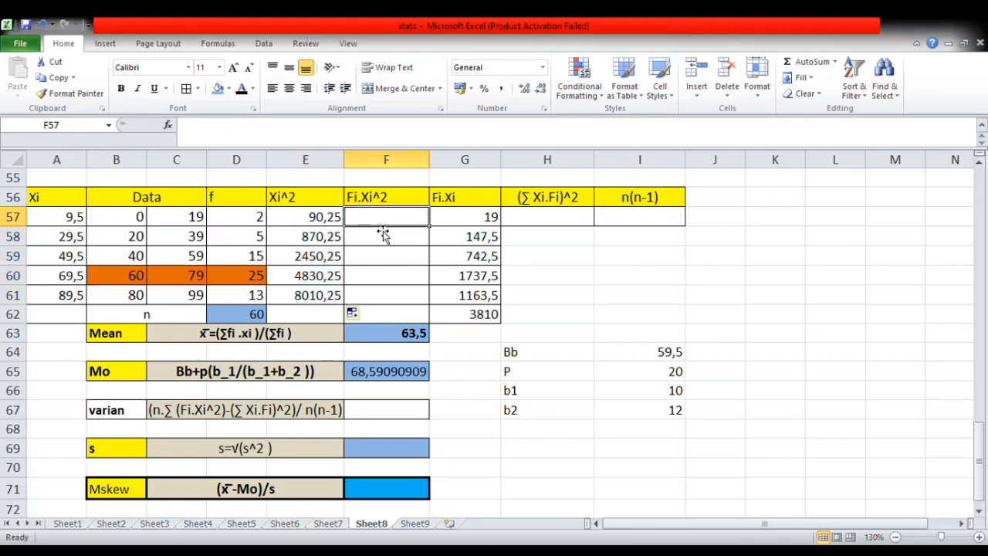
{"action": "type", "text": "="}
{"action": "left_click", "coordinate": [239, 222]}
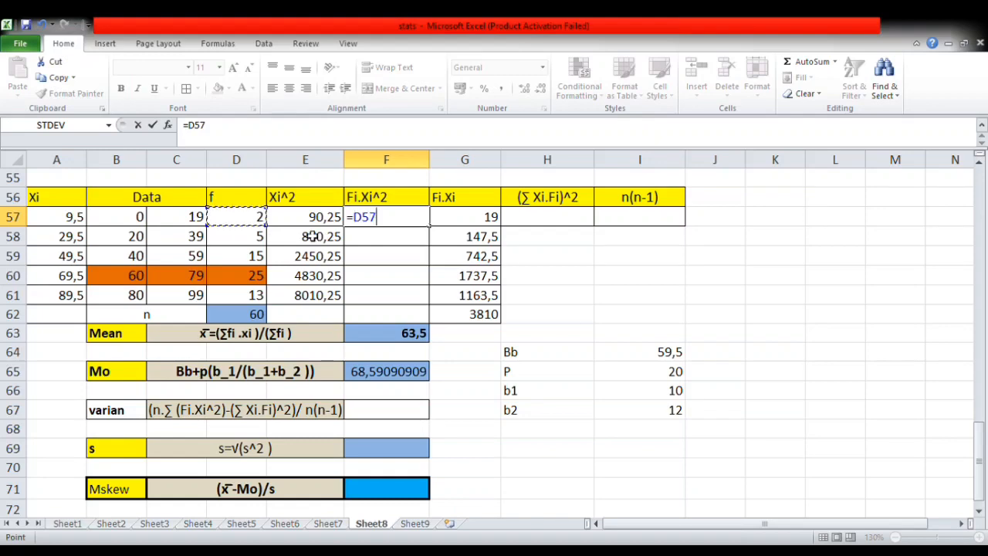
{"action": "type", "text": "*"}
{"action": "left_click", "coordinate": [323, 220]}
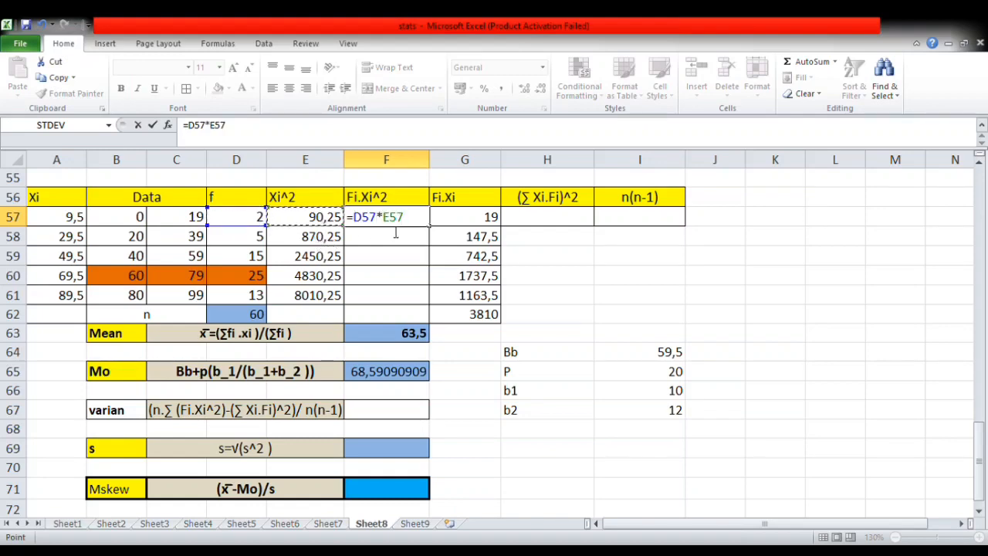
{"action": "key", "text": "Return"}
{"action": "left_click", "coordinate": [397, 216]}
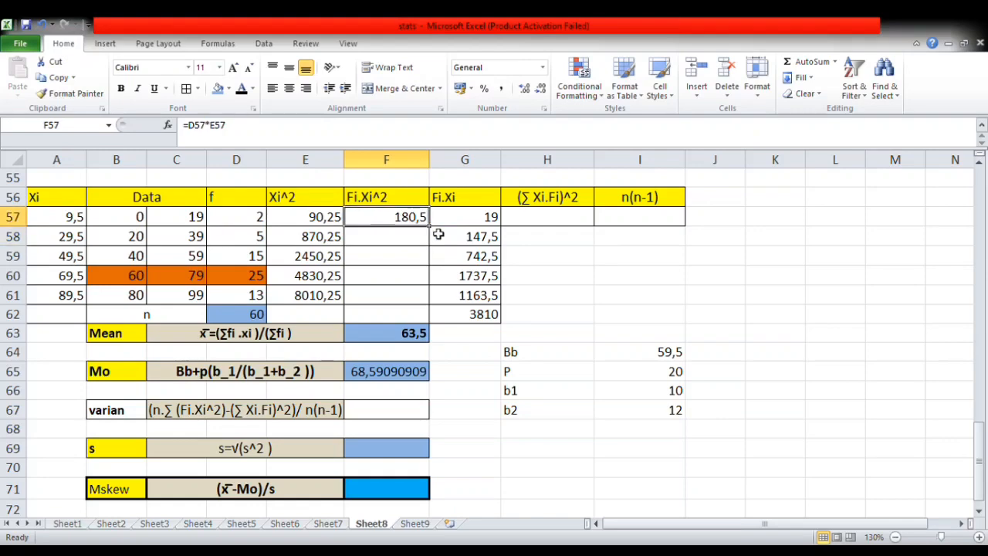
{"action": "left_click_drag", "start_coordinate": [434, 236], "coordinate": [423, 304]}
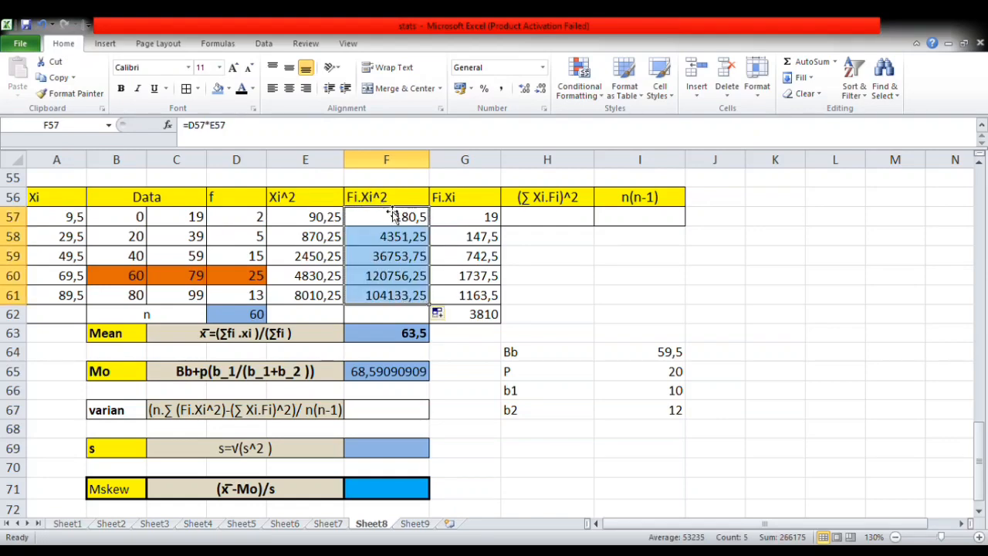
Total the Fi.Xi^2 values F57:F61 in F62 with the SUM function
{"action": "left_click", "coordinate": [375, 314]}
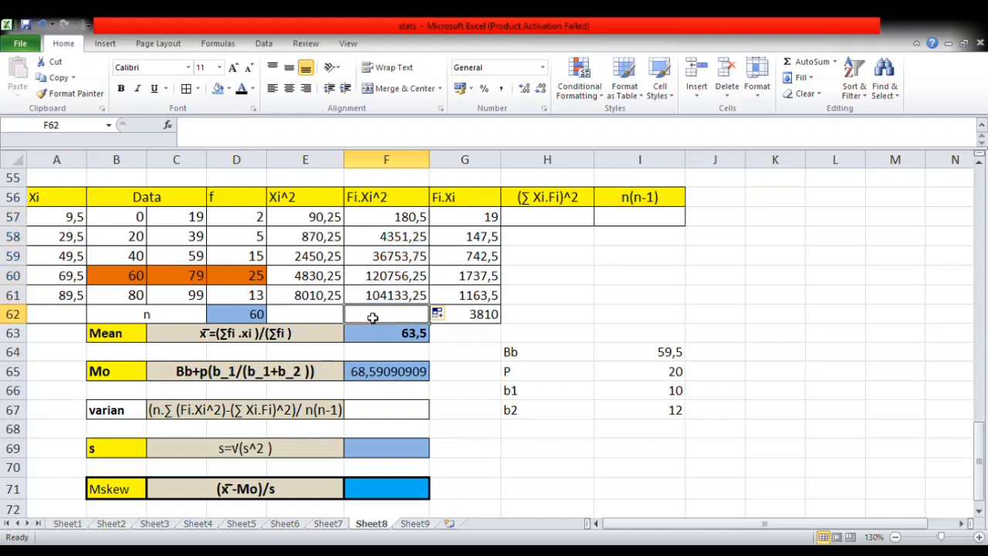
{"action": "type", "text": "=sum("}
{"action": "left_click_drag", "start_coordinate": [397, 219], "coordinate": [390, 295]}
{"action": "key", "text": "Return"}
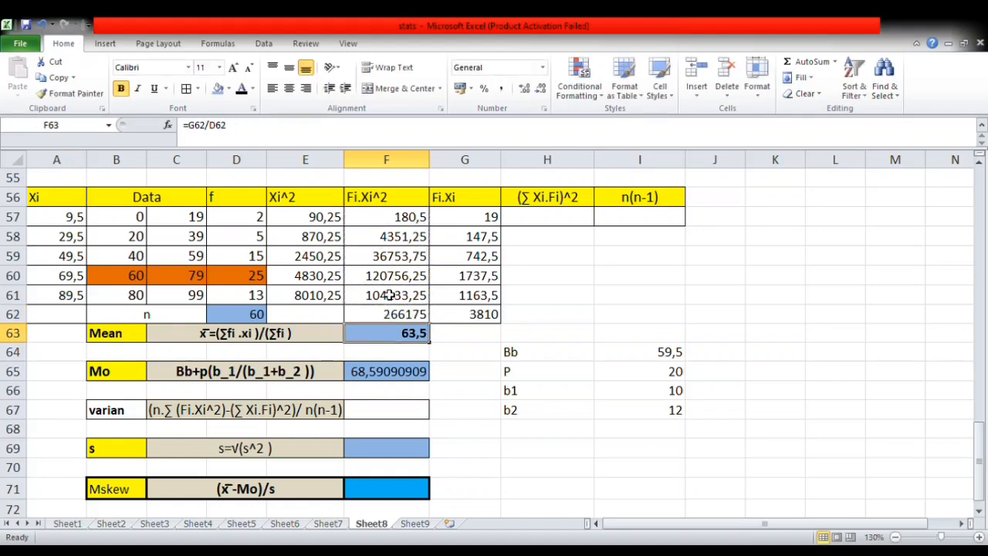
Highlight the Fi.Xi^2 total in F62 and the Fi.Xi total in G62 with the light blue fill
{"action": "left_click", "coordinate": [408, 315]}
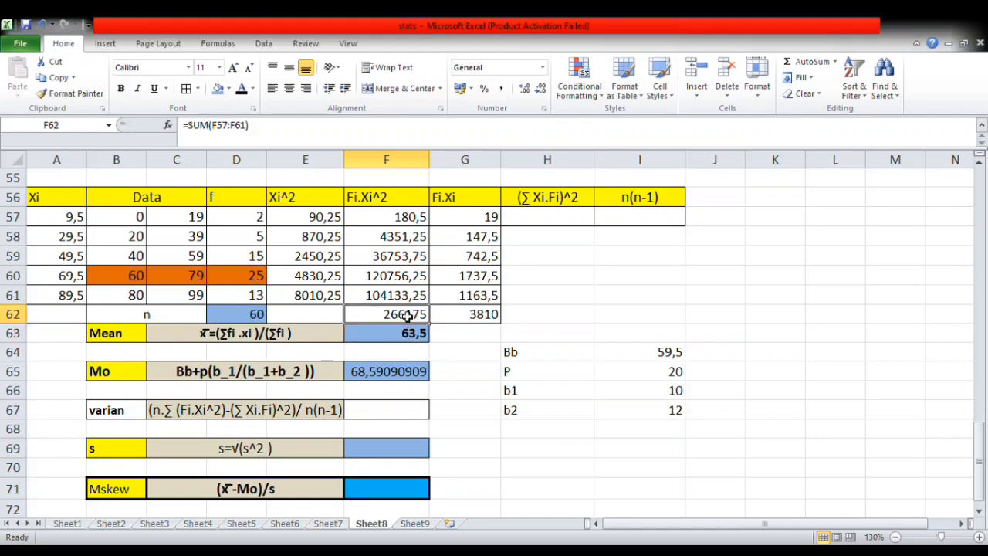
{"action": "left_click", "coordinate": [218, 88]}
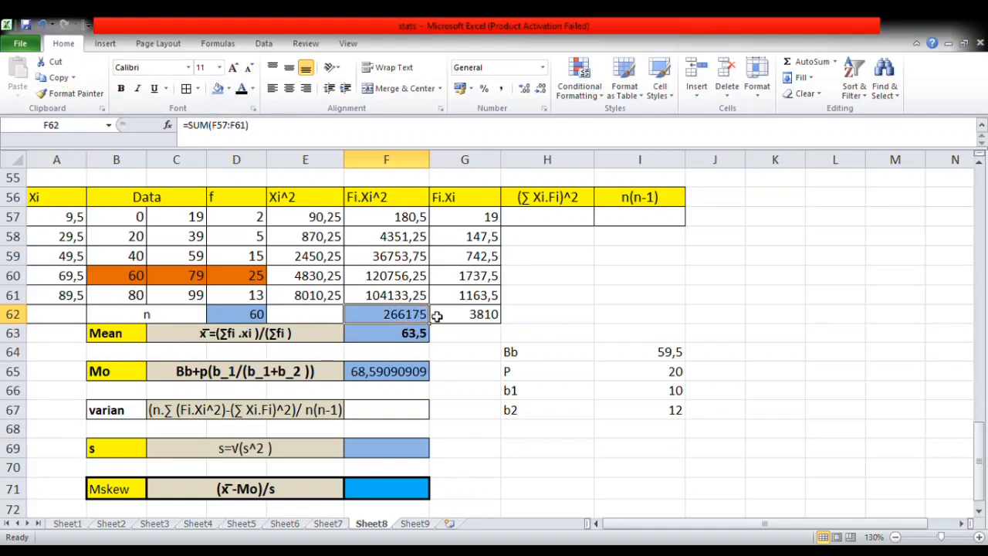
{"action": "left_click", "coordinate": [457, 350]}
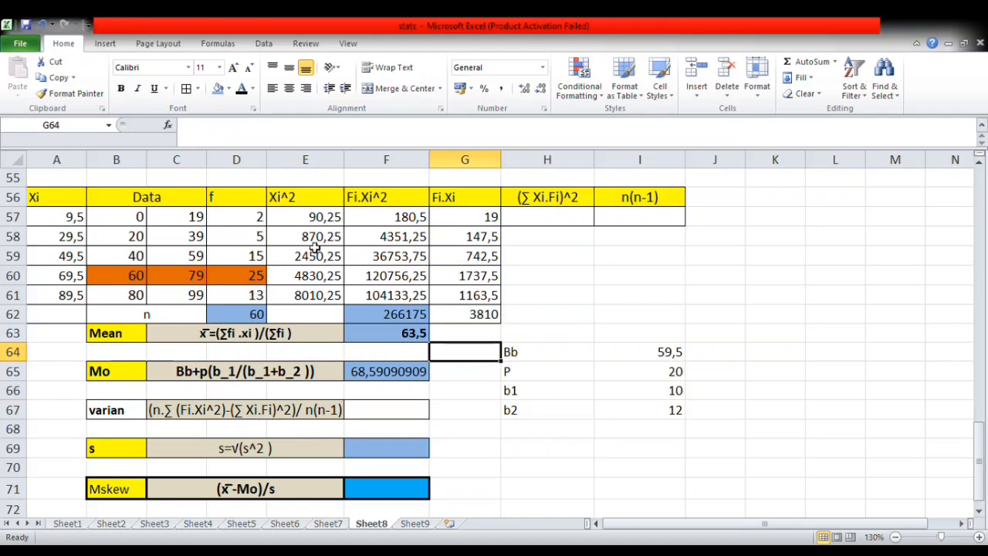
{"action": "left_click", "coordinate": [481, 319]}
{"action": "left_click", "coordinate": [218, 88]}
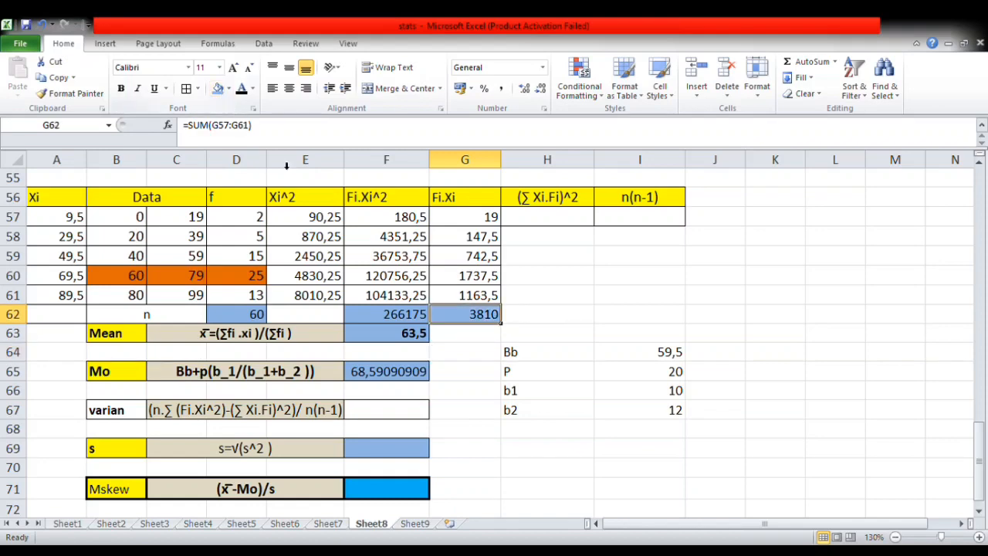
Calculate (∑ Xi.Fi)^2 in H57 by squaring the Fi.Xi total with =G62^2
{"action": "left_click", "coordinate": [539, 220]}
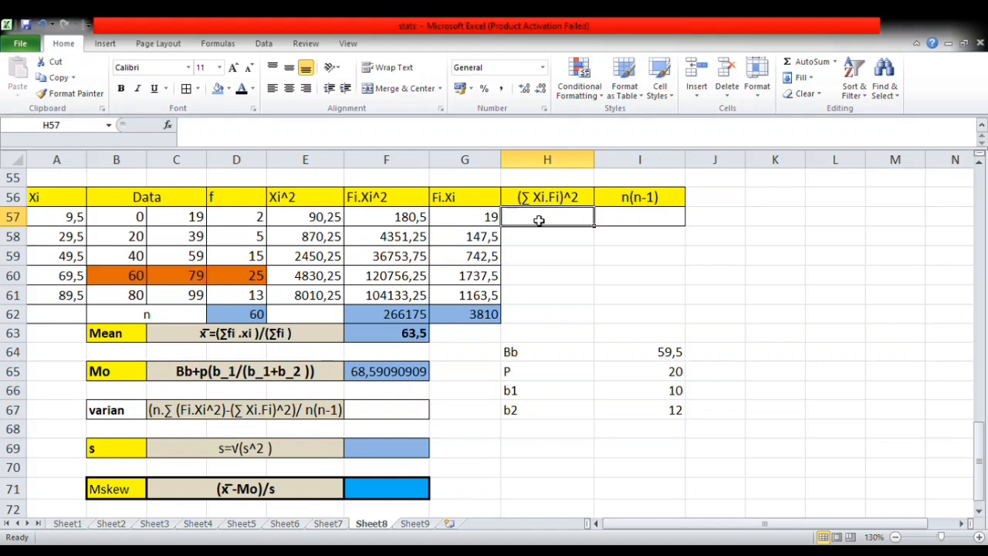
{"action": "type", "text": "="}
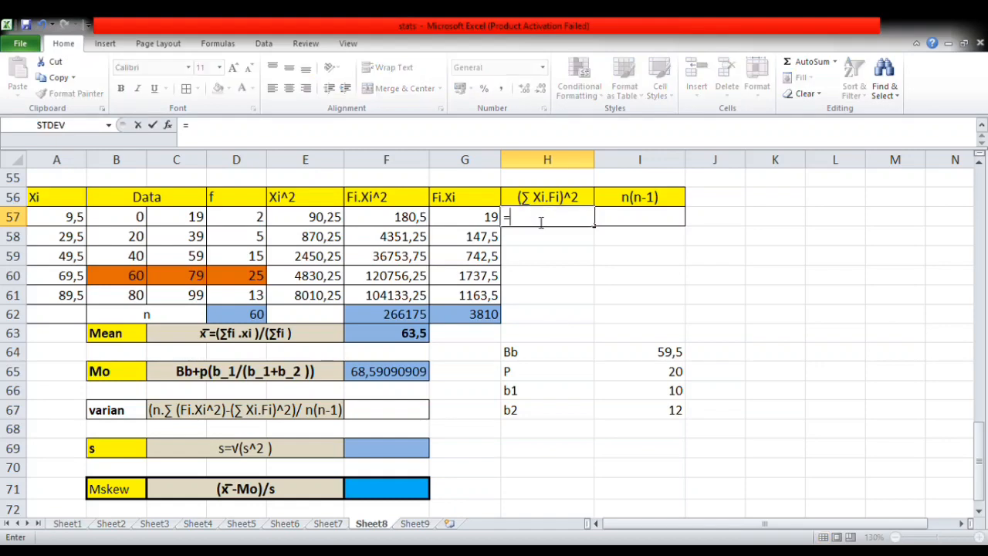
{"action": "left_click", "coordinate": [482, 316]}
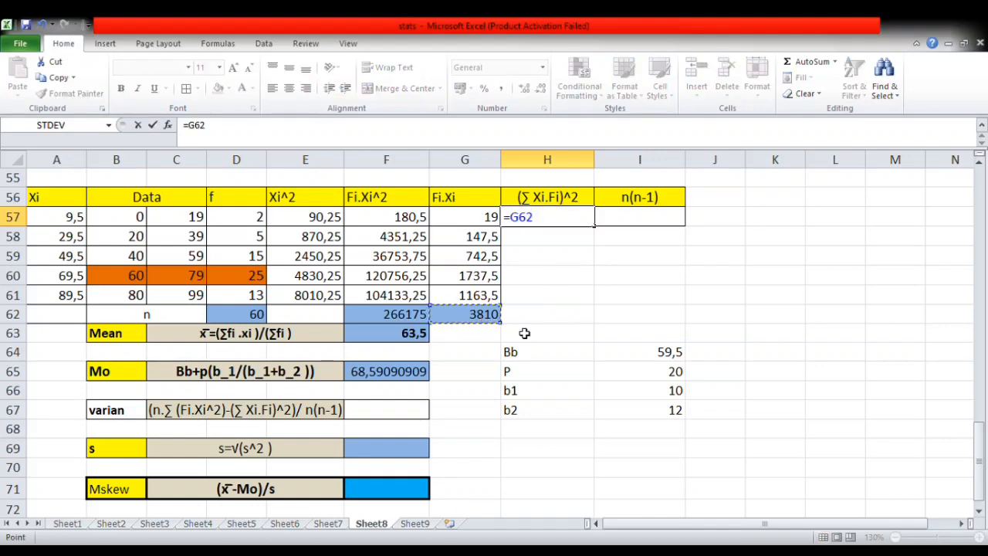
{"action": "type", "text": "^2"}
{"action": "key", "text": "Return"}
{"action": "left_click", "coordinate": [557, 221]}
Try to calculate n(n-1) in I57 with the formula =D62(D62-1)
{"action": "left_click", "coordinate": [643, 220]}
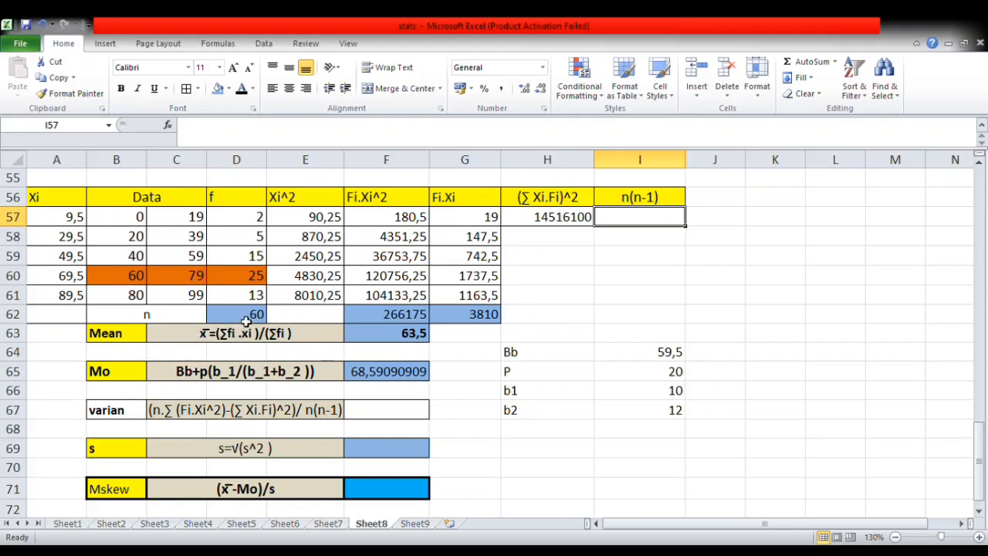
{"action": "type", "text": "="}
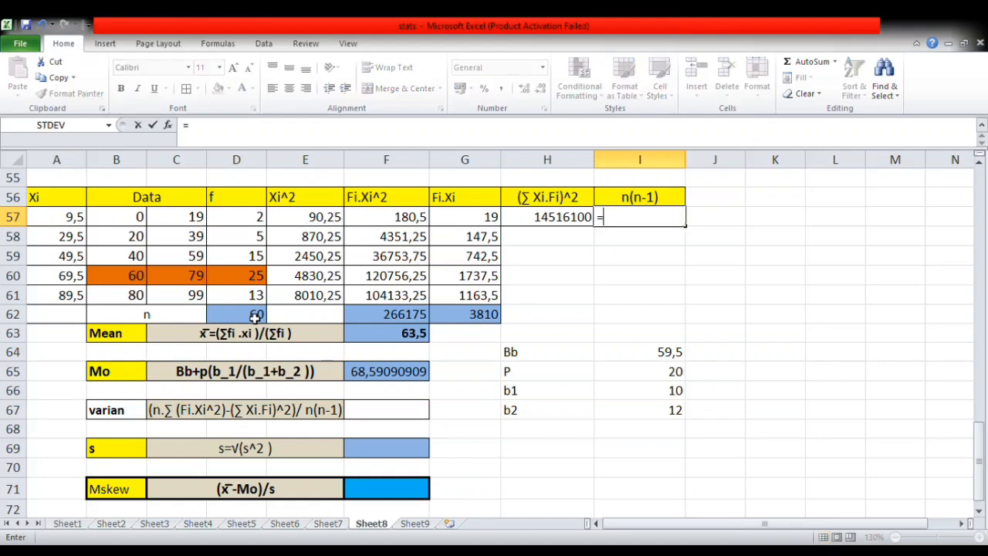
{"action": "left_click", "coordinate": [255, 317]}
{"action": "type", "text": "-"}
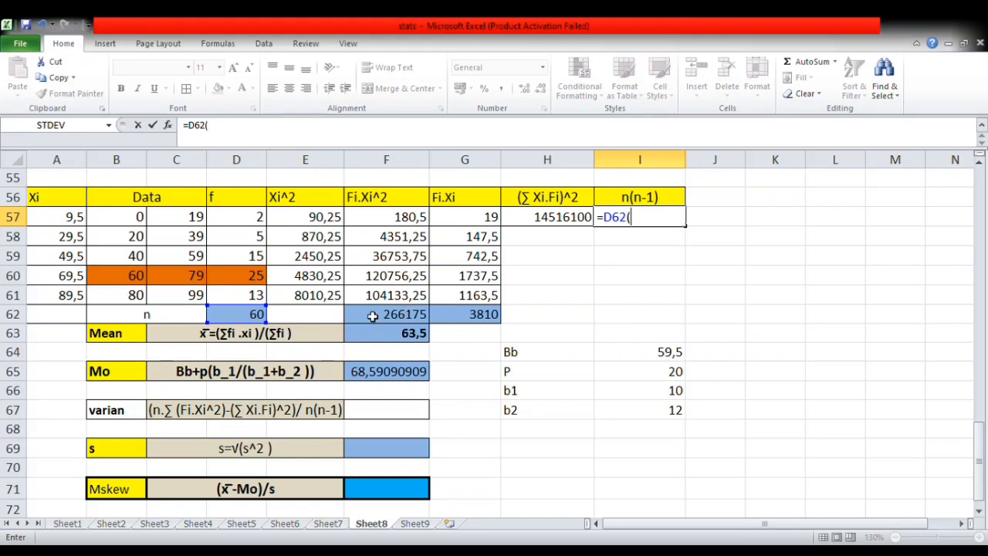
{"action": "left_click", "coordinate": [231, 318]}
{"action": "type", "text": "-1"}
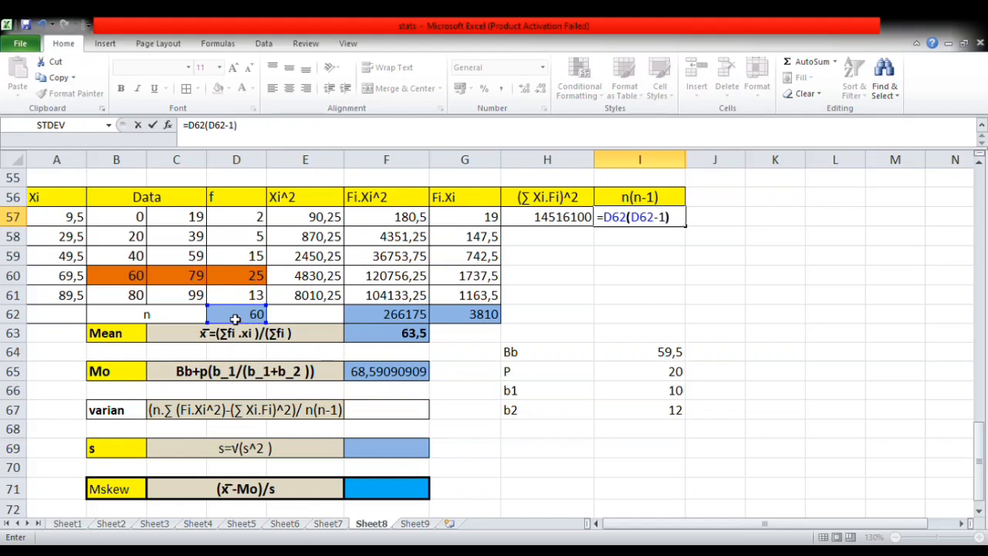
{"action": "key", "text": "Return"}
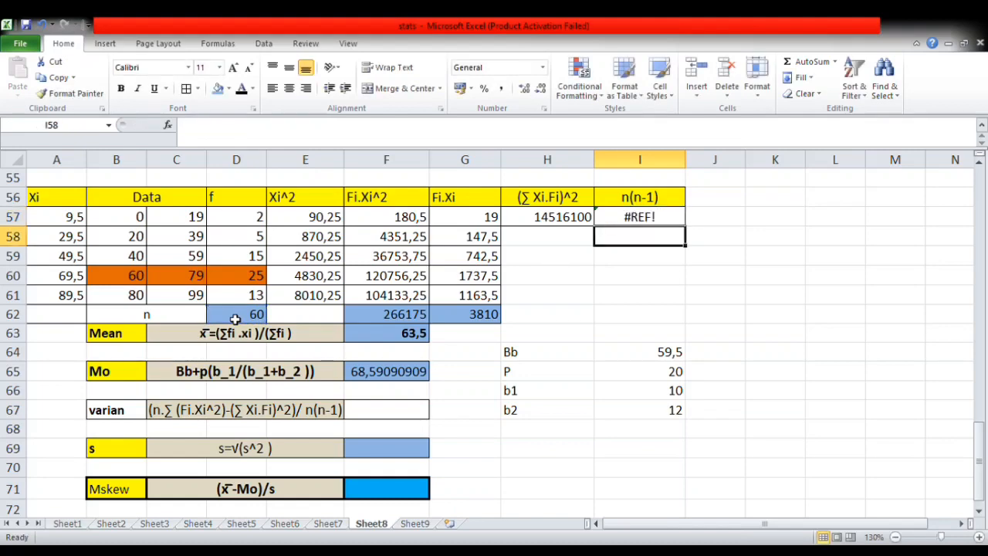
Widen column I slightly and replace the n(n-1) formula in I57 with =D62*(D62-1)
{"action": "left_click", "coordinate": [649, 223]}
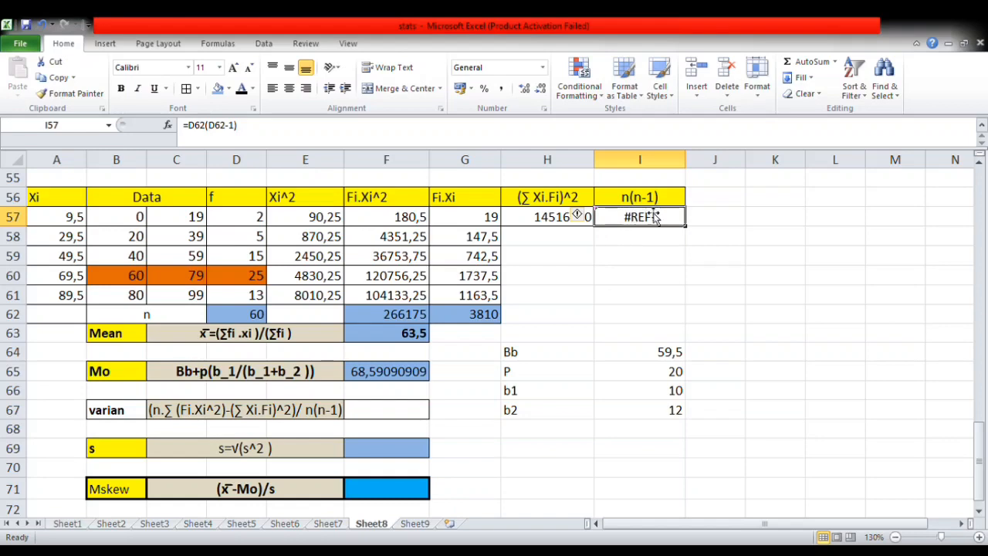
{"action": "left_click_drag", "start_coordinate": [694, 157], "coordinate": [702, 157]}
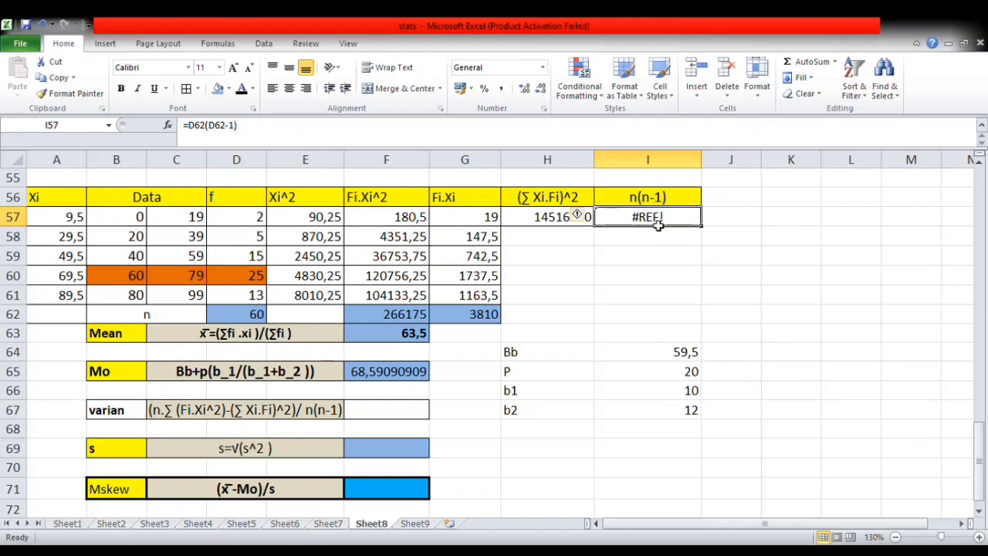
{"action": "key", "text": "Delete"}
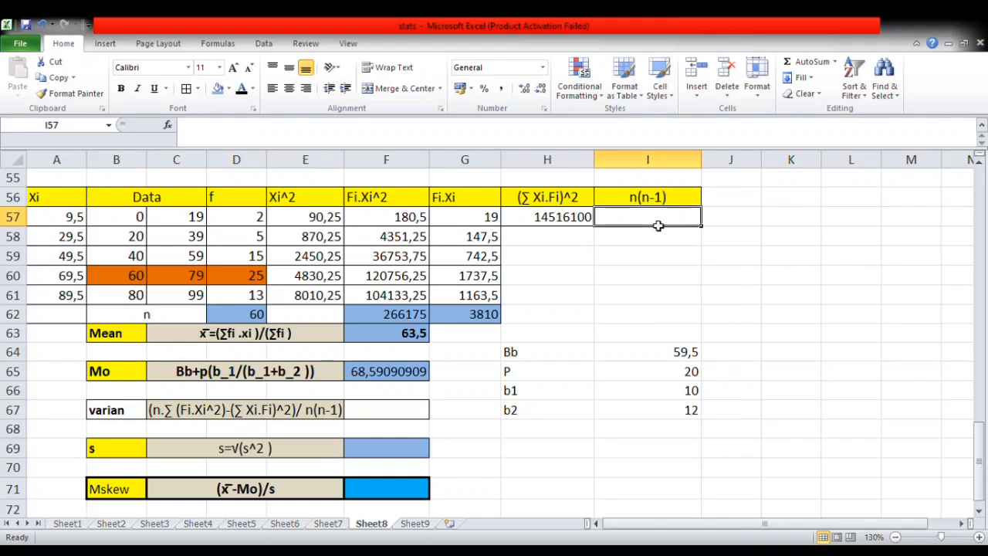
{"action": "type", "text": "="}
{"action": "left_click", "coordinate": [248, 317]}
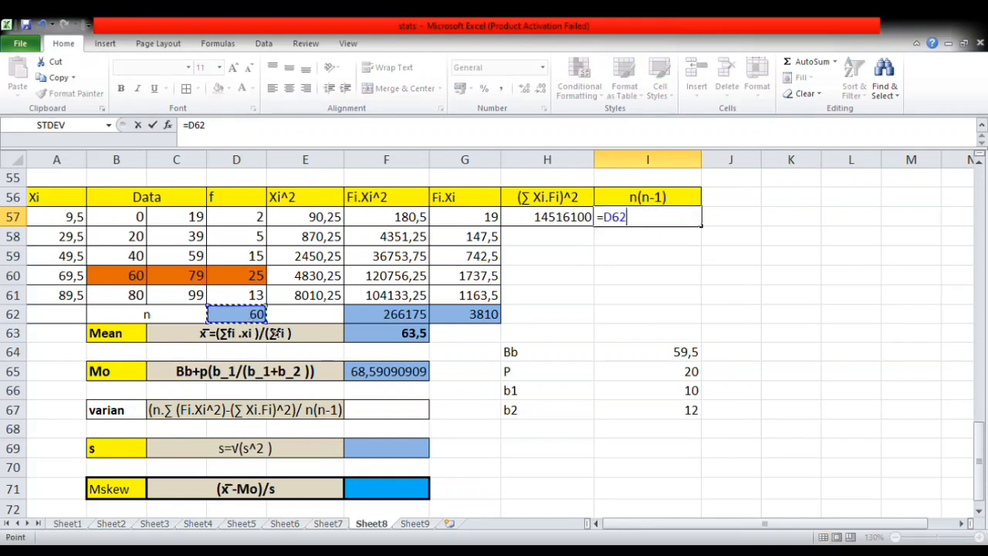
{"action": "type", "text": "*"}
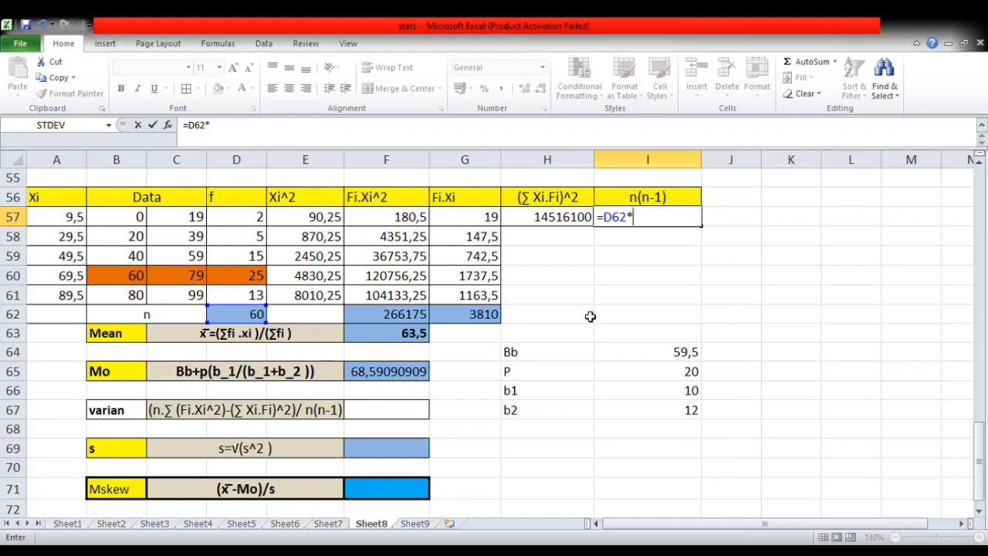
{"action": "type", "text": "("}
{"action": "left_click", "coordinate": [243, 323]}
{"action": "type", "text": "-1"}
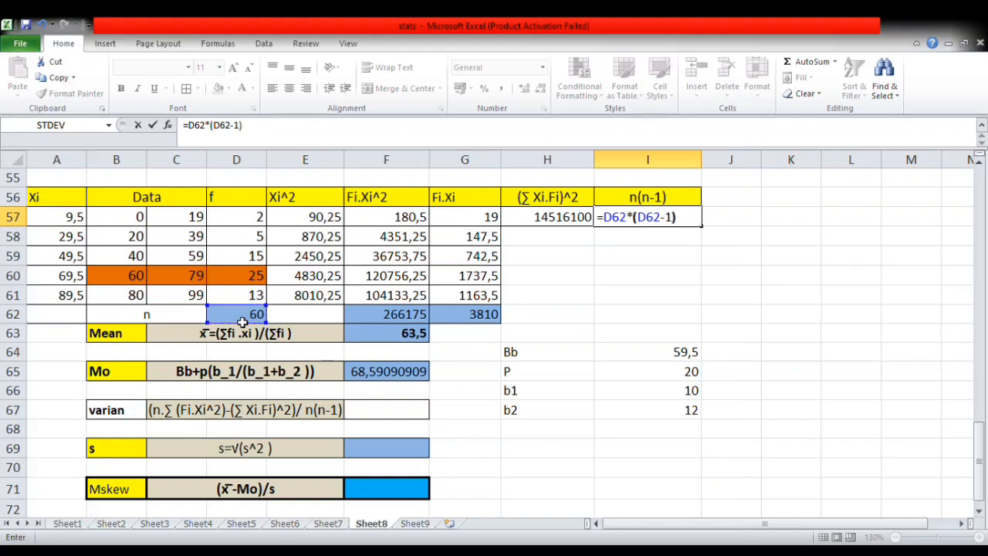
{"action": "key", "text": "Return"}
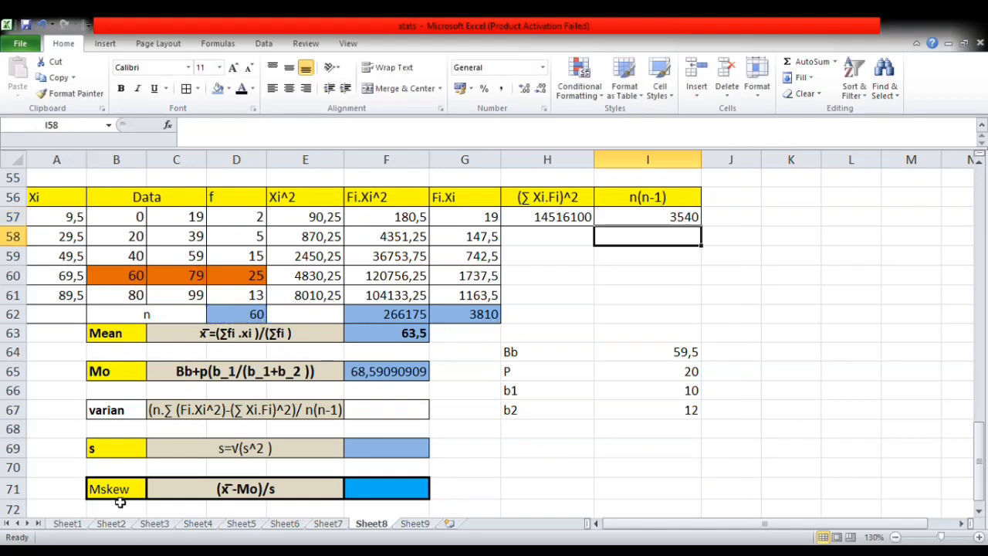
Start the variance formula in F67 with n multiplied by the Fi.Xi^2 total, bracketed as =(D62*F62)
{"action": "left_click", "coordinate": [366, 416]}
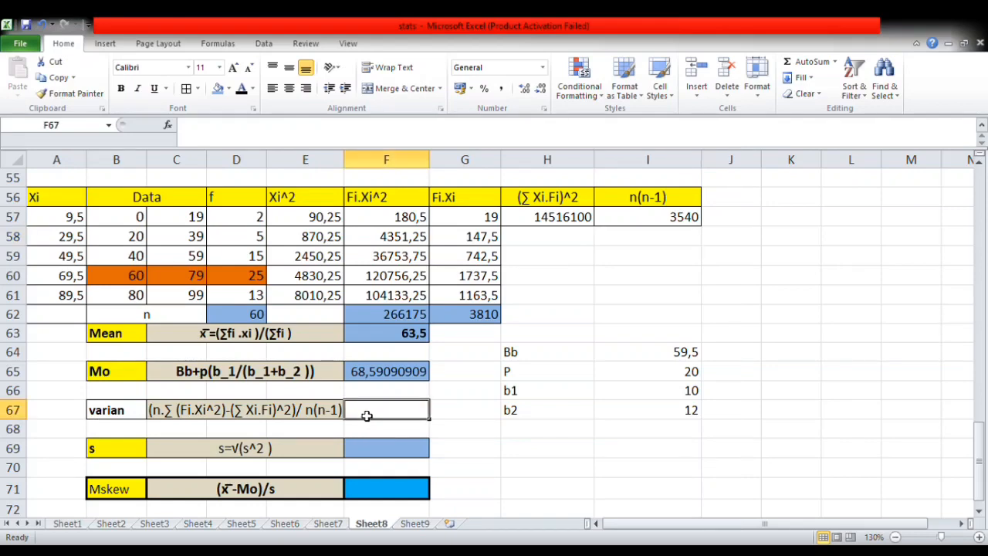
{"action": "type", "text": "="}
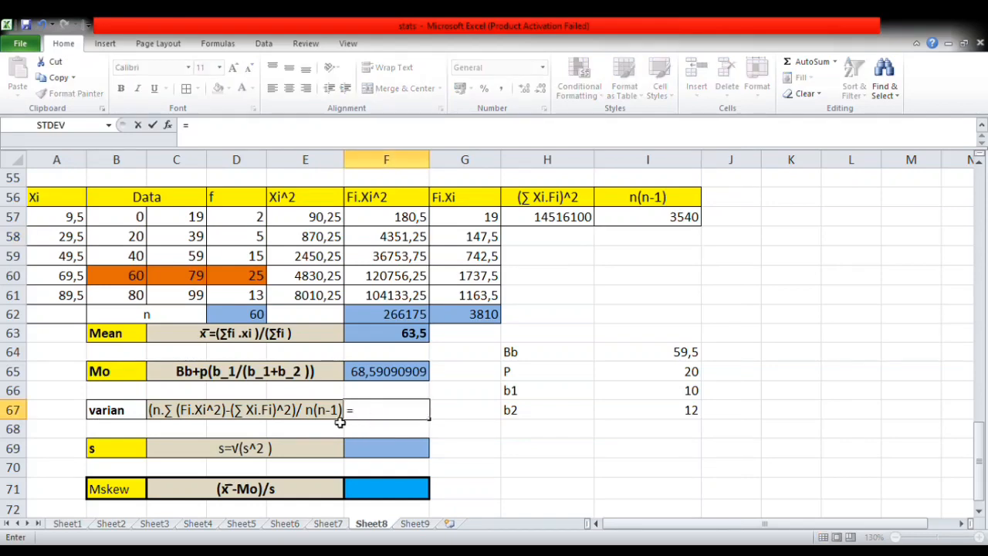
{"action": "left_click", "coordinate": [253, 316]}
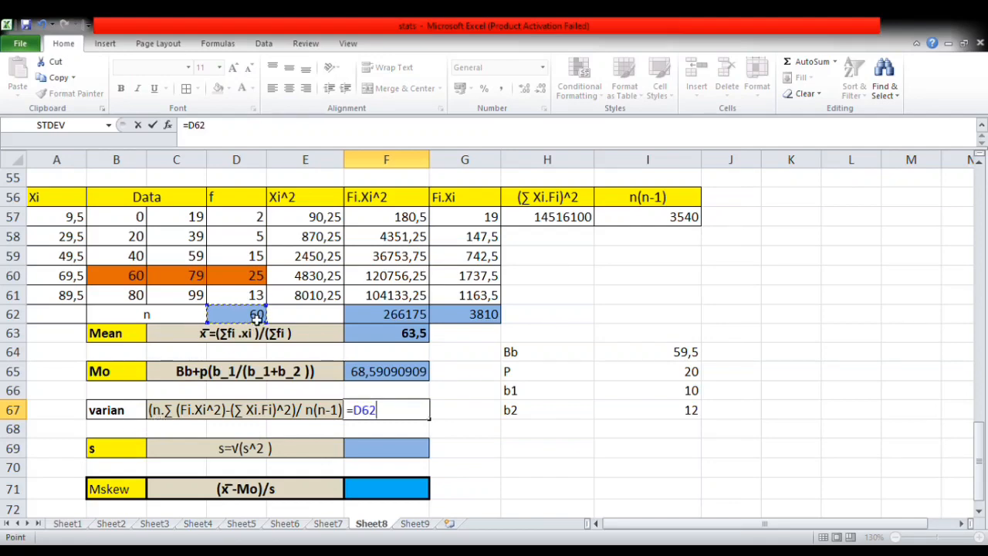
{"action": "type", "text": "("}
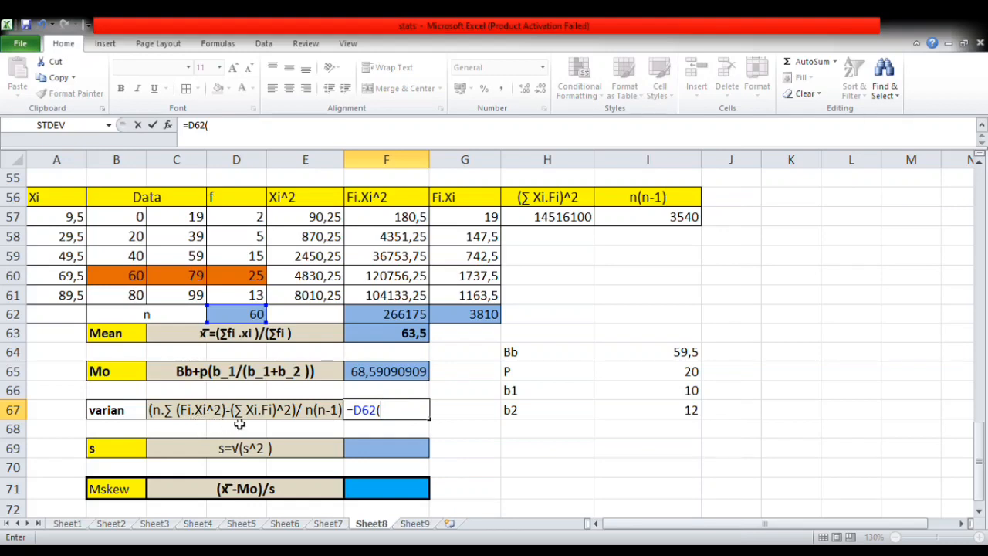
{"action": "left_click", "coordinate": [405, 318]}
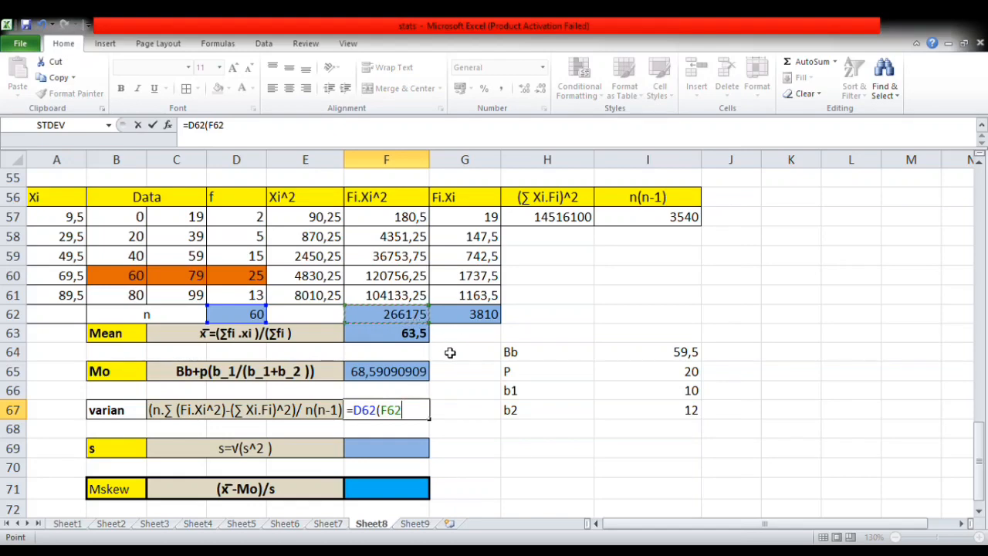
{"action": "left_click", "coordinate": [378, 411]}
{"action": "type", "text": "*(F62"}
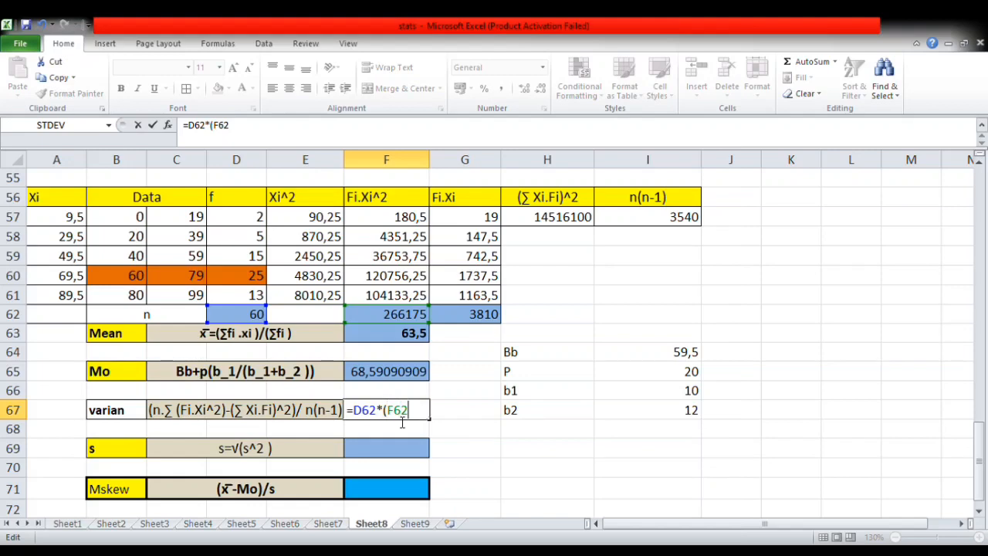
{"action": "type", "text": ")"}
{"action": "key", "text": "Left"}
{"action": "key", "text": "Left"}
{"action": "key", "text": "Left"}
{"action": "key", "text": "Left"}
{"action": "key", "text": "BackSpace"}
{"action": "key", "text": "Left"}
{"action": "key", "text": "Left"}
{"action": "key", "text": "Left"}
{"action": "type", "text": "("}
{"action": "key", "text": "Right"}
{"action": "key", "text": "Right"}
{"action": "key", "text": "Right"}
{"action": "key", "text": "Right"}
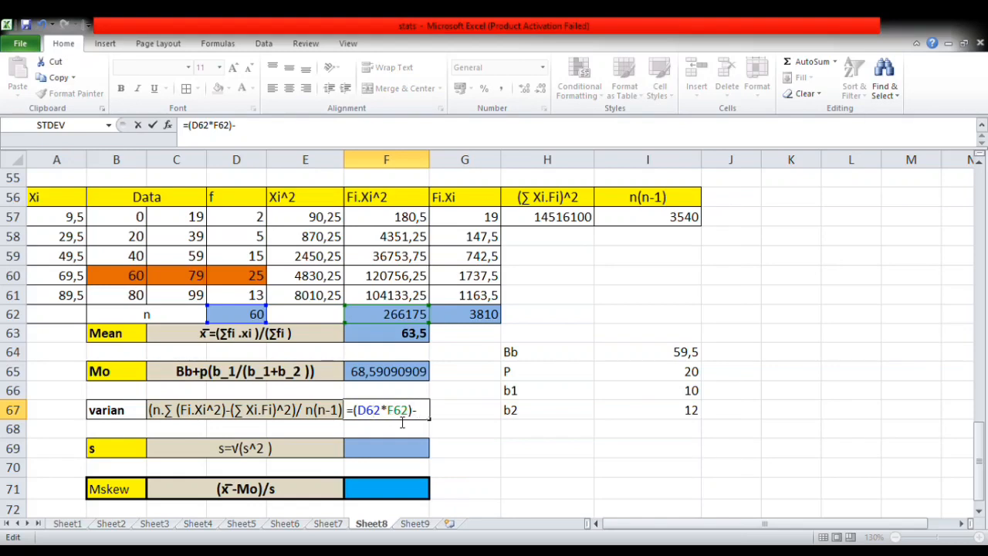
Complete the variance formula in F67 as =((D62*F62)-H57)/I57, bracketing the whole numerator before dividing by n(n-1)
{"action": "type", "text": "-"}
{"action": "left_click", "coordinate": [577, 221]}
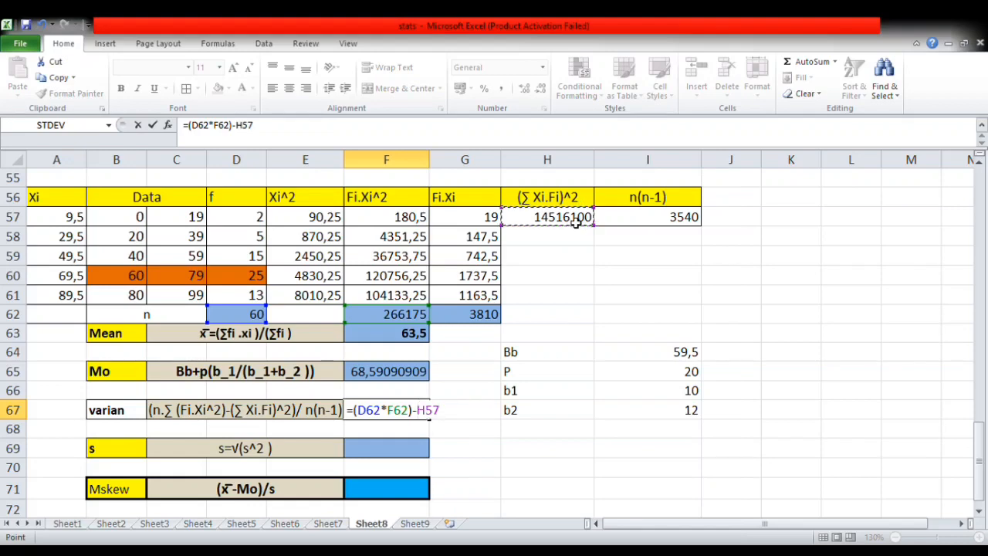
{"action": "type", "text": "/"}
{"action": "left_click", "coordinate": [447, 417]}
{"action": "type", "text": ")"}
{"action": "key", "text": "Left"}
{"action": "key", "text": "Left"}
{"action": "key", "text": "Left"}
{"action": "key", "text": "Left"}
{"action": "key", "text": "Left"}
{"action": "key", "text": "Left"}
{"action": "key", "text": "Left"}
{"action": "key", "text": "Left"}
{"action": "key", "text": "Left"}
{"action": "key", "text": "Left"}
{"action": "key", "text": "Left"}
{"action": "key", "text": "Left"}
{"action": "key", "text": "Left"}
{"action": "key", "text": "Left"}
{"action": "type", "text": "("}
{"action": "key", "text": "Right"}
{"action": "key", "text": "Right"}
{"action": "key", "text": "Right"}
{"action": "key", "text": "Right"}
{"action": "key", "text": "Right"}
{"action": "key", "text": "Right"}
{"action": "key", "text": "Right"}
{"action": "key", "text": "Right"}
{"action": "key", "text": "Right"}
{"action": "key", "text": "Right"}
{"action": "key", "text": "Right"}
{"action": "key", "text": "Right"}
{"action": "key", "text": "Right"}
{"action": "key", "text": "Right"}
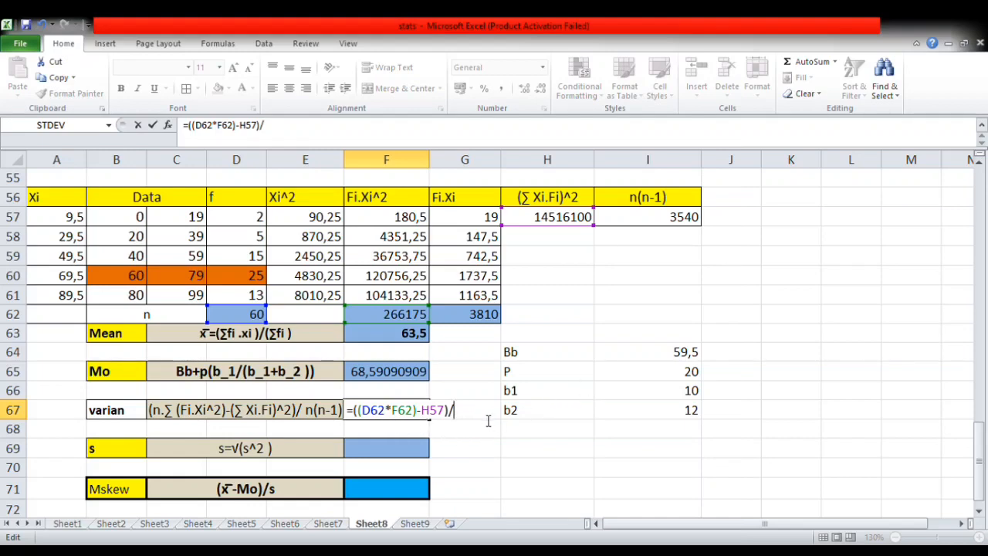
{"action": "left_click", "coordinate": [662, 219]}
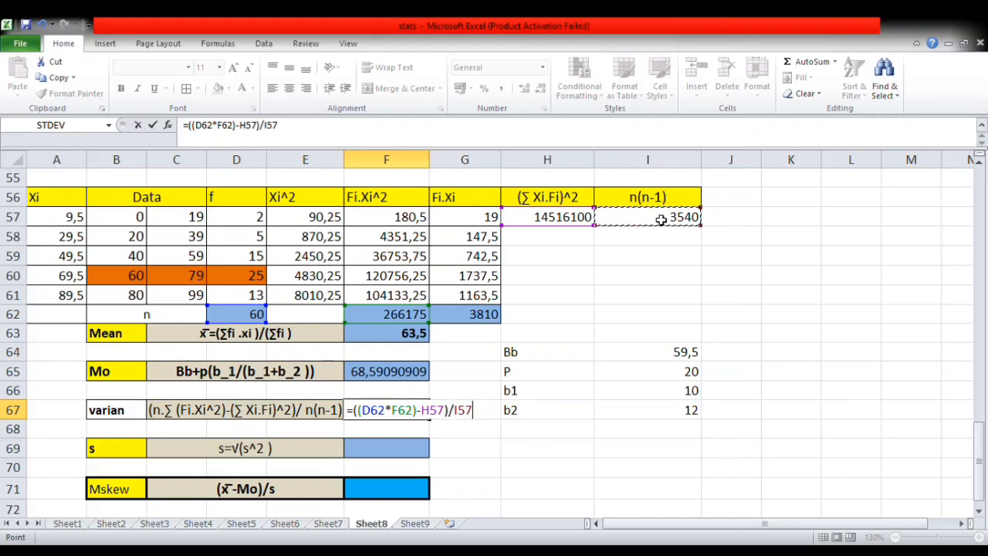
{"action": "key", "text": "Return"}
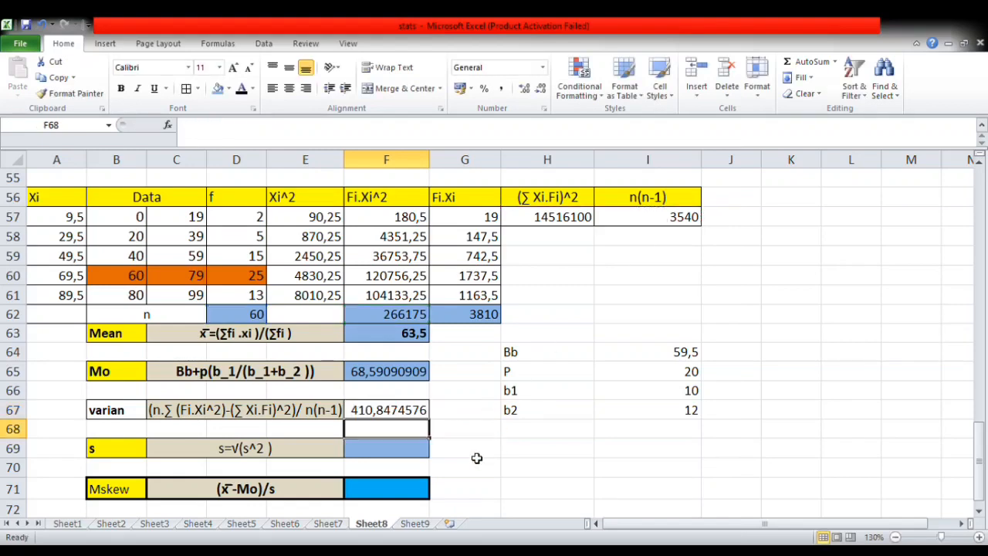
Calculate the standard deviation s in F69 as the square root of the variance with =F67^0,5
{"action": "left_click", "coordinate": [396, 413]}
{"action": "left_click", "coordinate": [373, 455]}
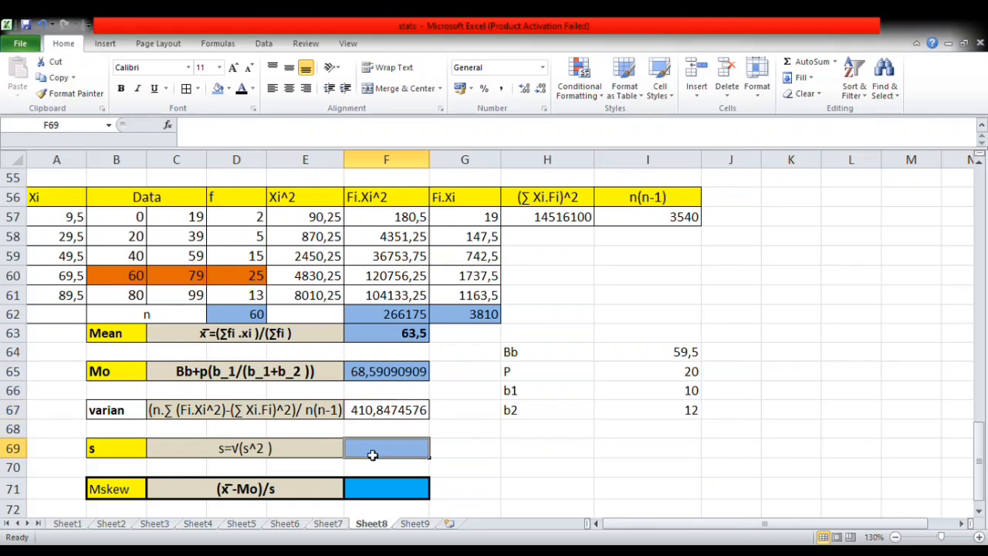
{"action": "type", "text": "="}
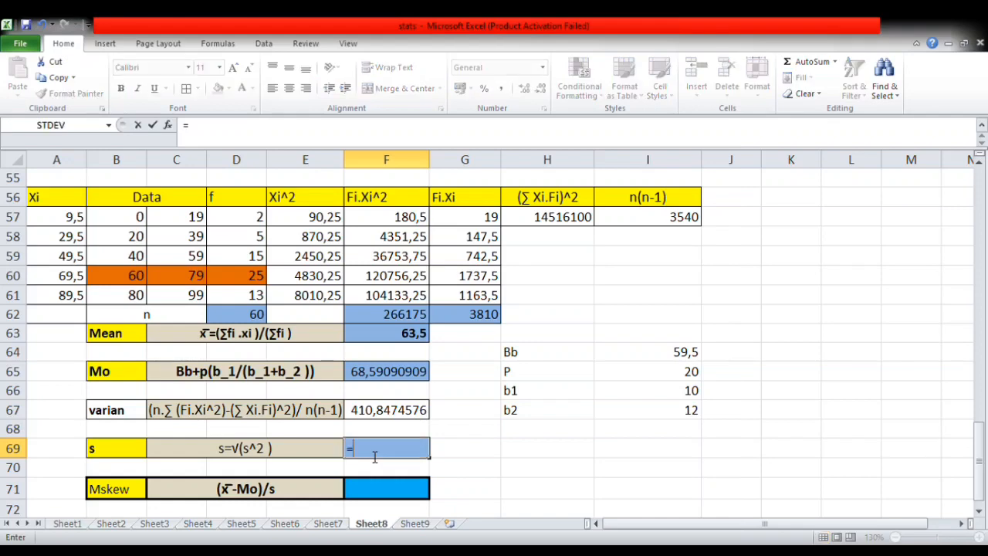
{"action": "left_click", "coordinate": [380, 414]}
{"action": "type", "text": "^0,5"}
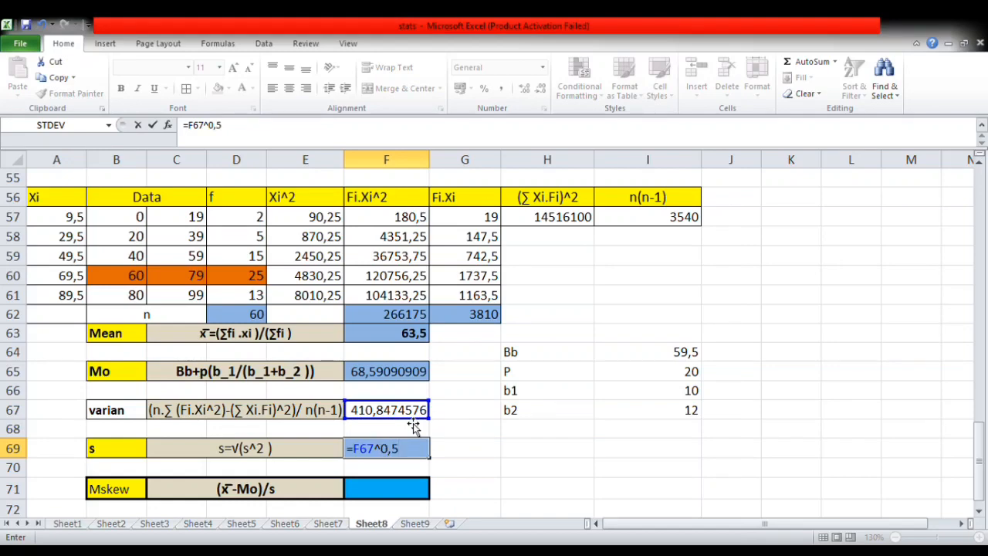
{"action": "key", "text": "Return"}
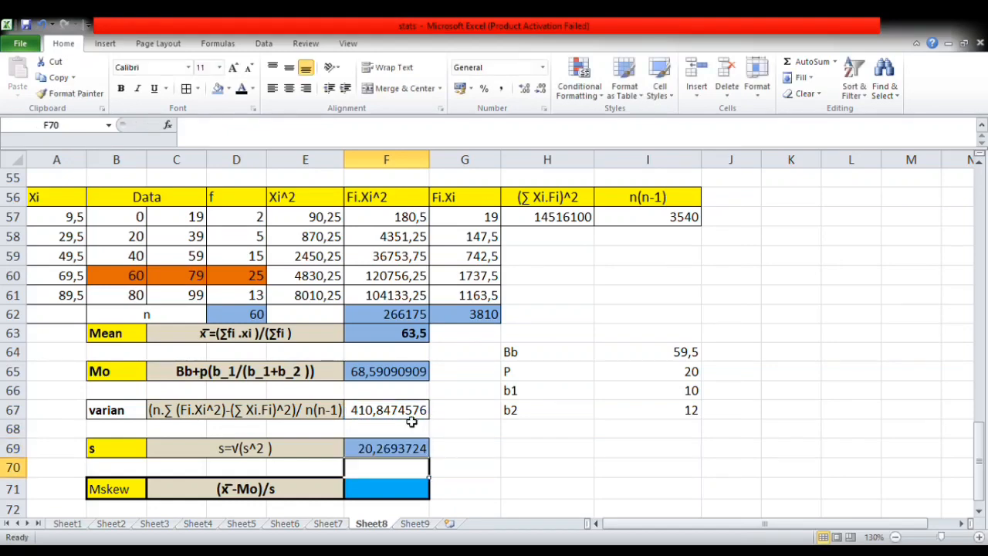
{"action": "left_click", "coordinate": [386, 449]}
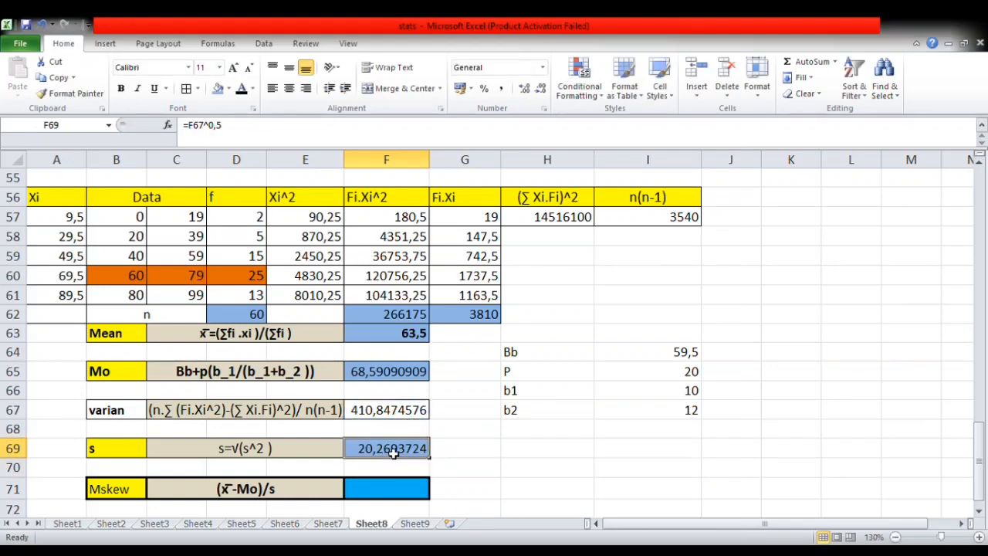
Calculate the Mskew coefficient in F71 from the mean, mode and standard deviation with =(F63-F65)/F69
{"action": "scroll", "coordinate": [474, 460], "scroll_direction": "down", "scroll_amount": 1}
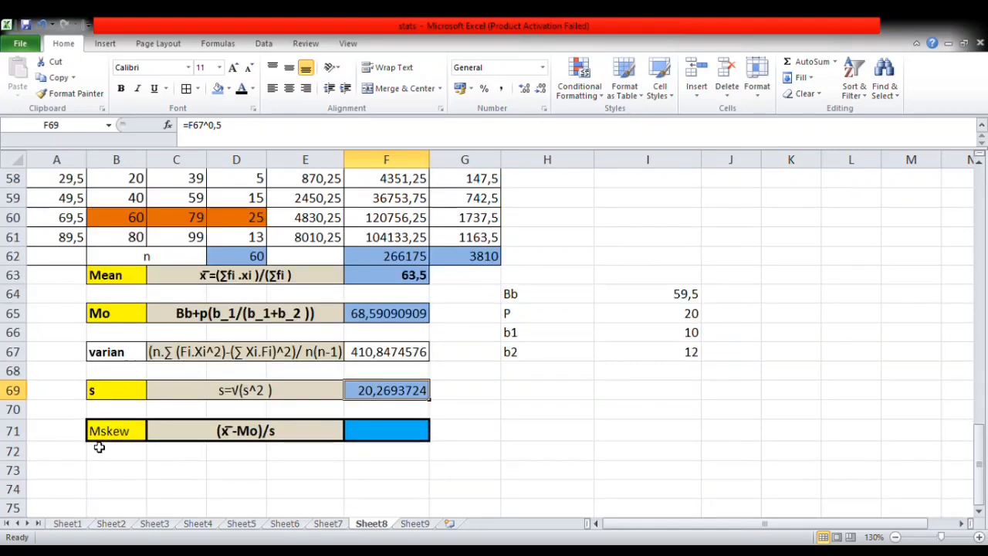
{"action": "left_click", "coordinate": [374, 437]}
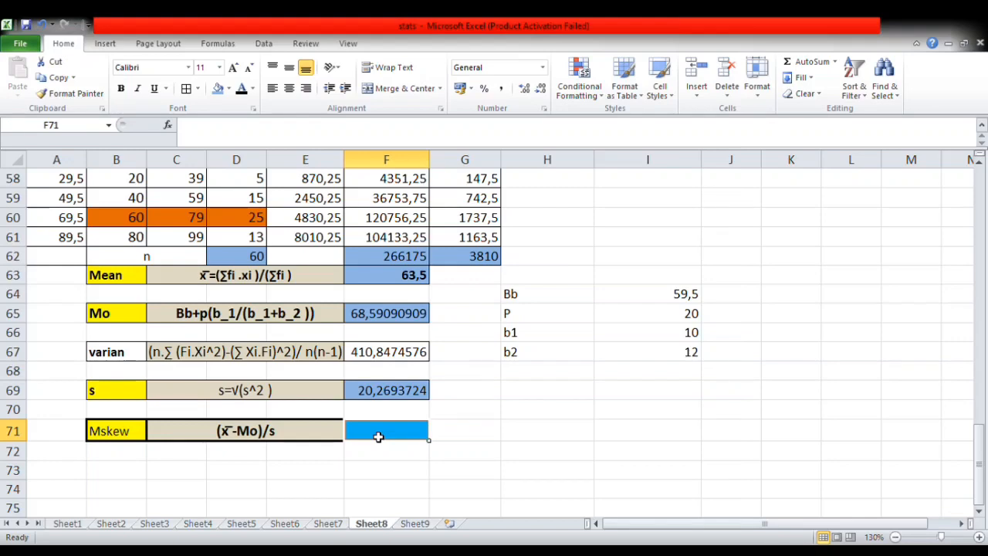
{"action": "type", "text": "="}
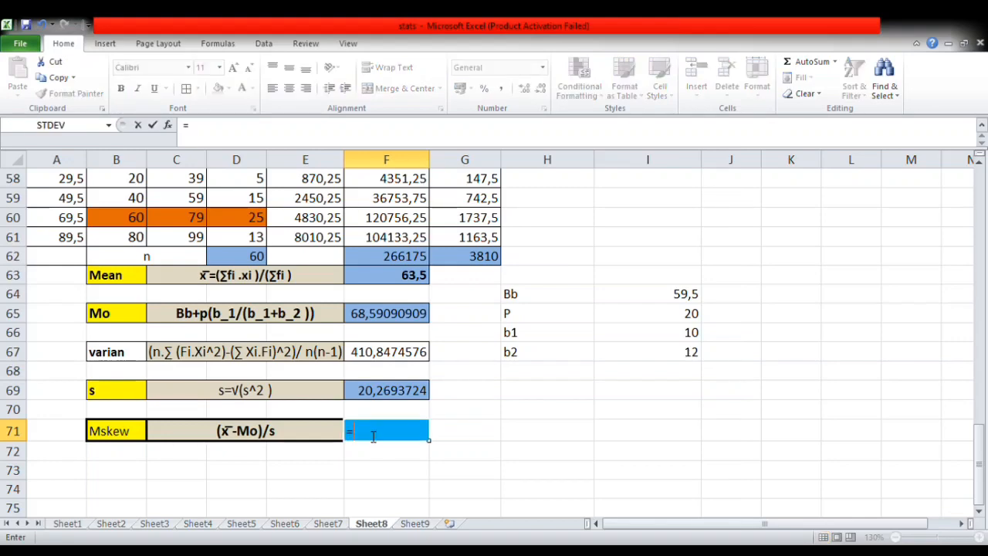
{"action": "type", "text": "("}
{"action": "left_click", "coordinate": [411, 280]}
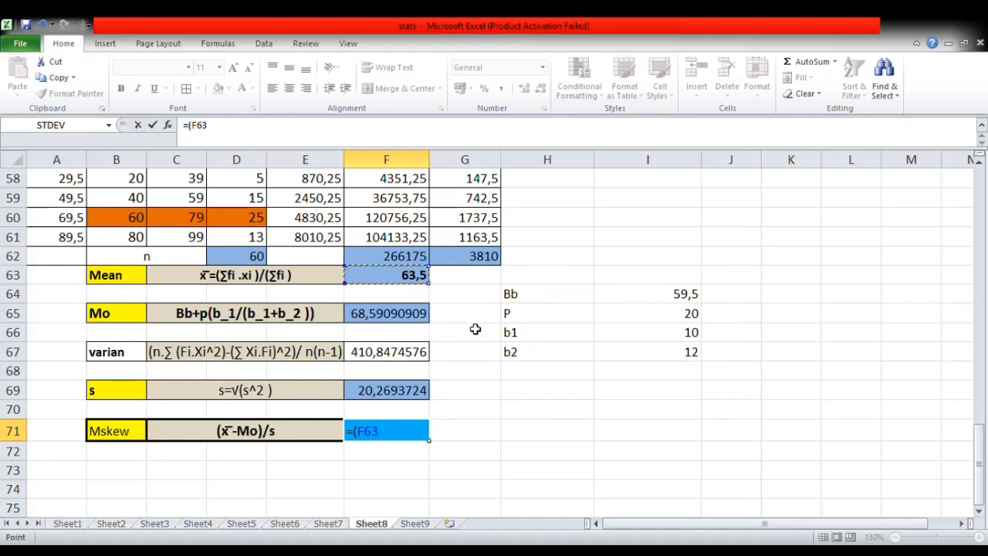
{"action": "type", "text": "-"}
{"action": "left_click", "coordinate": [404, 318]}
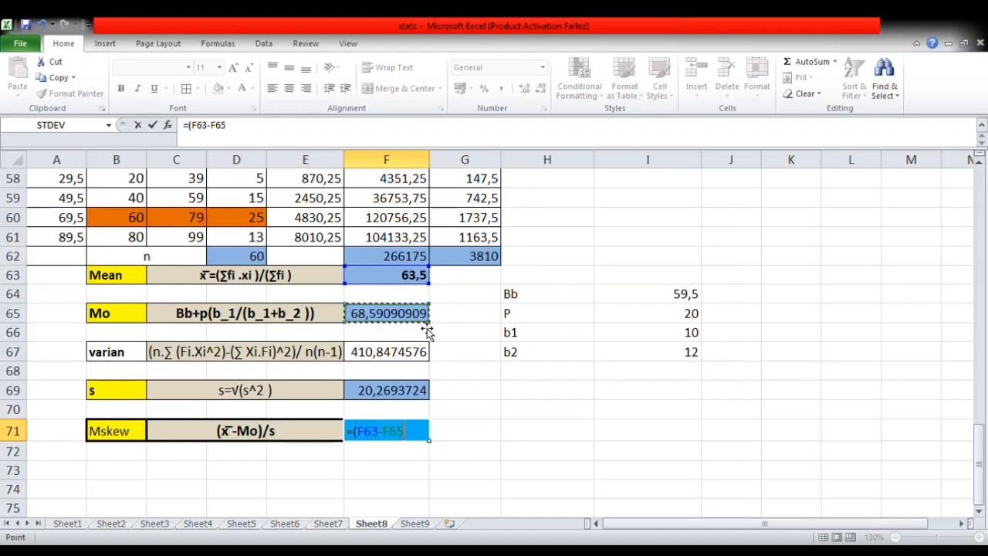
{"action": "type", "text": ")/"}
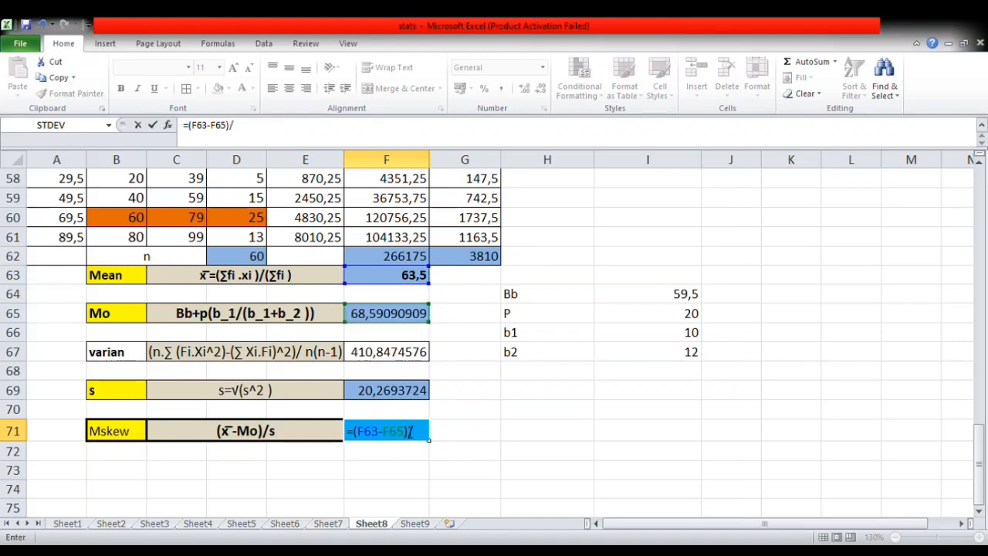
{"action": "left_click", "coordinate": [390, 392]}
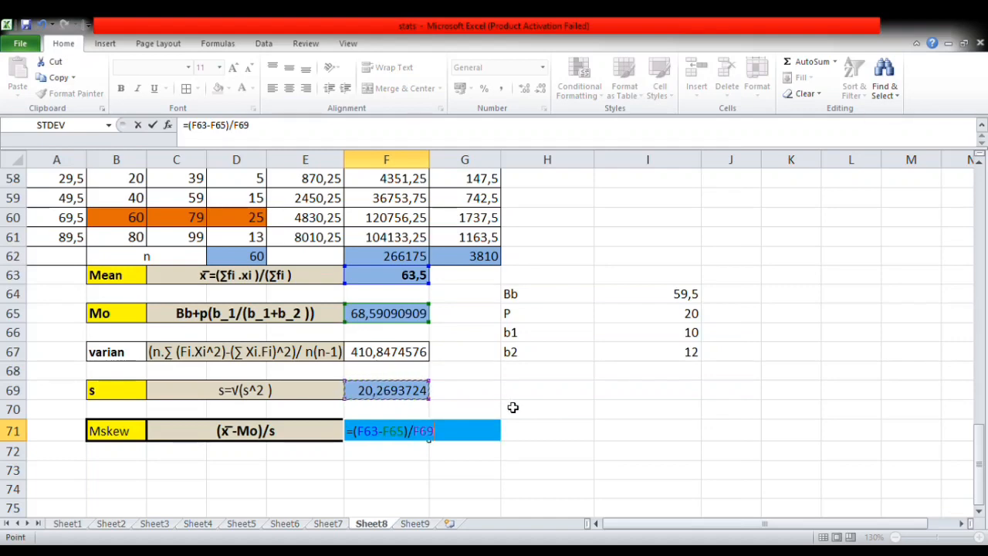
{"action": "key", "text": "Return"}
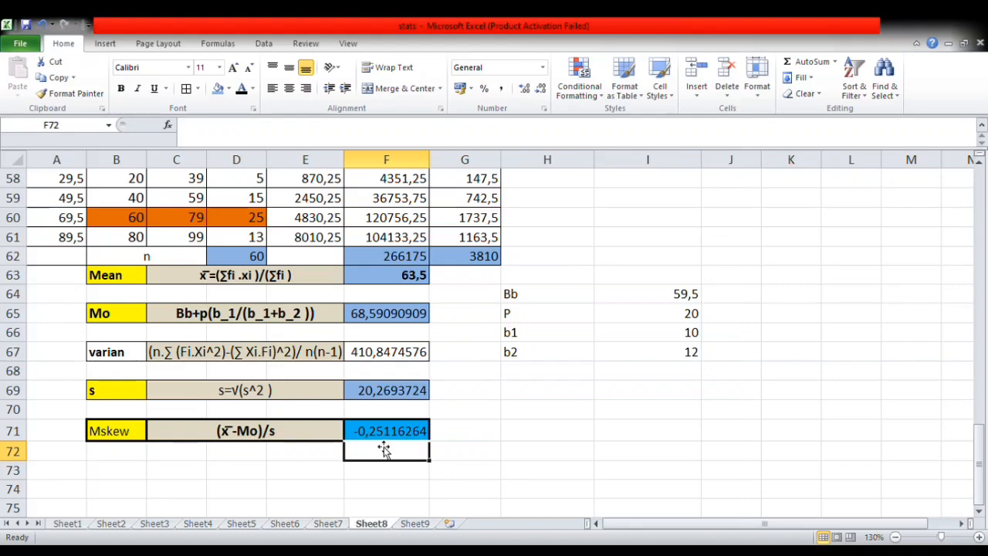
Compare the Mskew result with the skewness sign rules and the curve-tail descriptions in the notes above the table
{"action": "scroll", "coordinate": [463, 429], "scroll_direction": "up", "scroll_amount": 15}
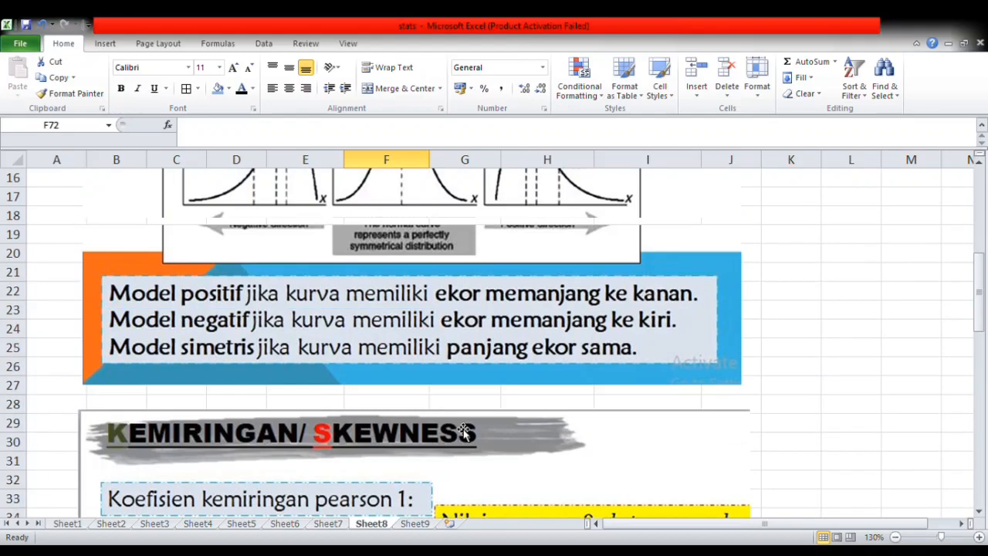
{"action": "scroll", "coordinate": [503, 430], "scroll_direction": "up", "scroll_amount": 4}
{"action": "scroll", "coordinate": [503, 430], "scroll_direction": "down", "scroll_amount": 10}
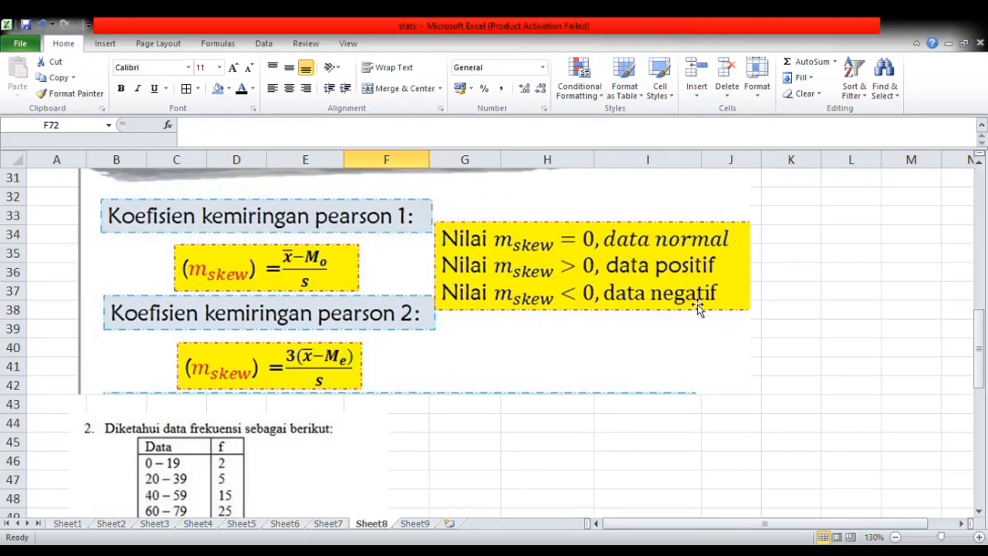
{"action": "scroll", "coordinate": [699, 309], "scroll_direction": "up", "scroll_amount": 5}
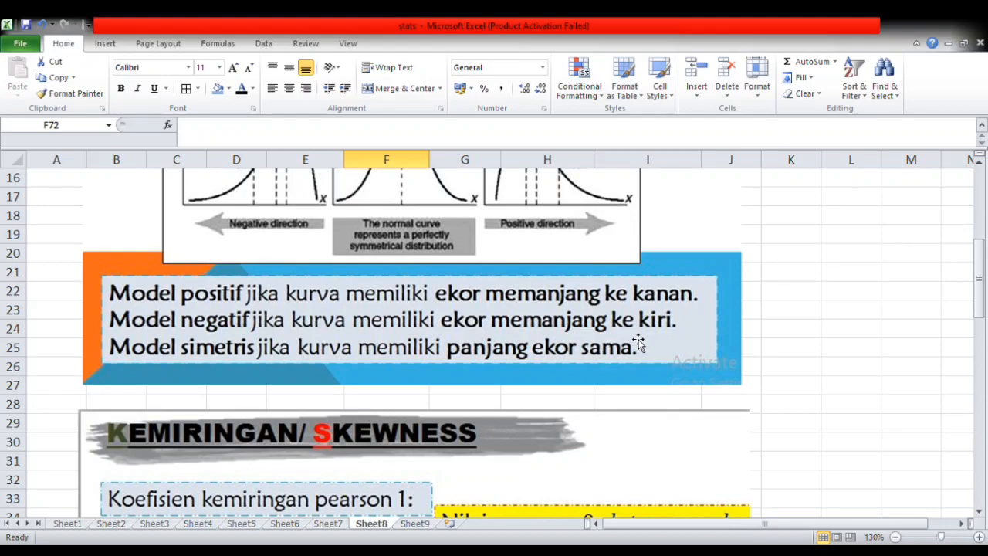
{"action": "scroll", "coordinate": [536, 408], "scroll_direction": "down", "scroll_amount": 5}
{"action": "scroll", "coordinate": [537, 407], "scroll_direction": "down", "scroll_amount": 10}
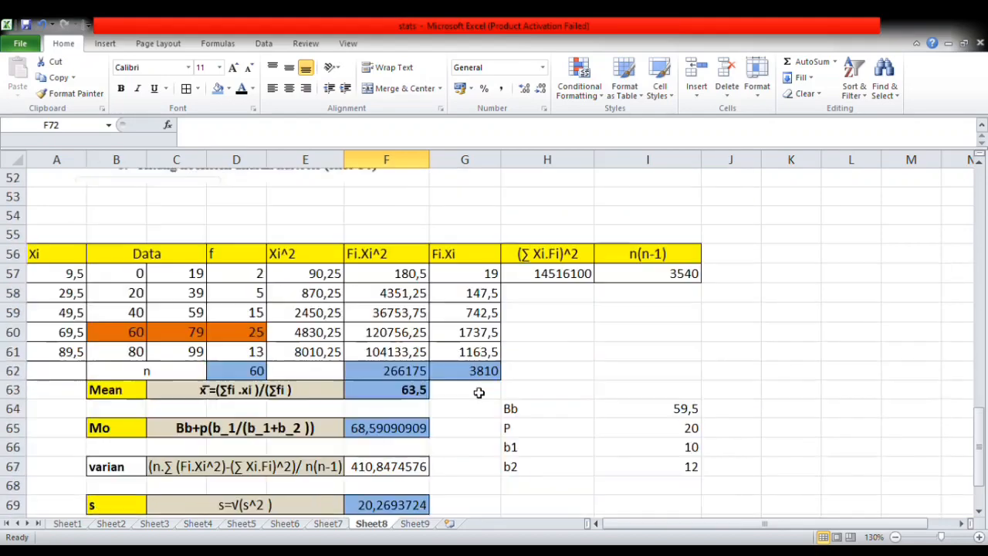
{"action": "left_click", "coordinate": [370, 376]}
{"action": "left_click", "coordinate": [373, 398]}
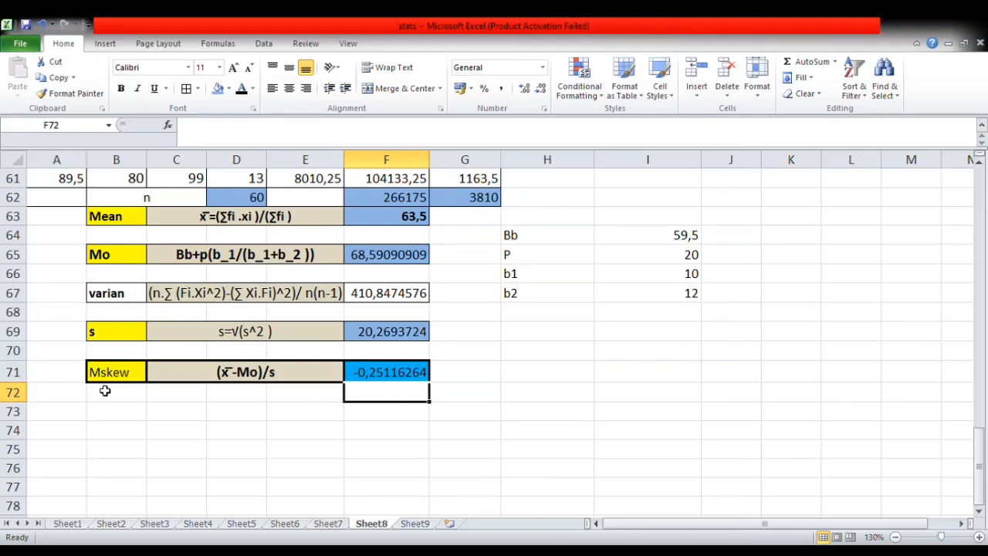
Review the Mean, Mo, varian and s rows that lead to the Mskew result
{"action": "scroll", "coordinate": [130, 409], "scroll_direction": "up", "scroll_amount": 2}
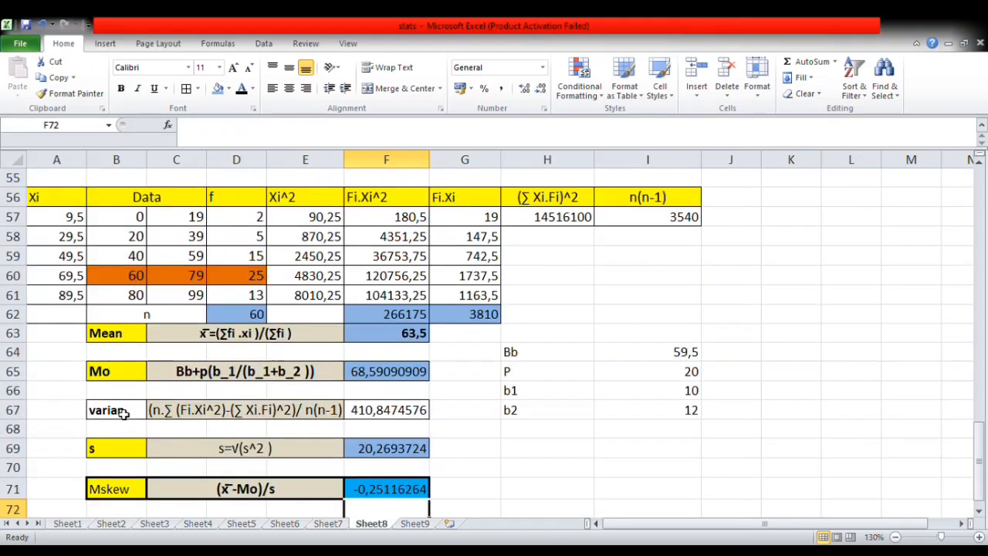
{"action": "left_click", "coordinate": [118, 338]}
{"action": "left_click", "coordinate": [125, 373]}
{"action": "left_click", "coordinate": [124, 412]}
{"action": "left_click", "coordinate": [122, 455]}
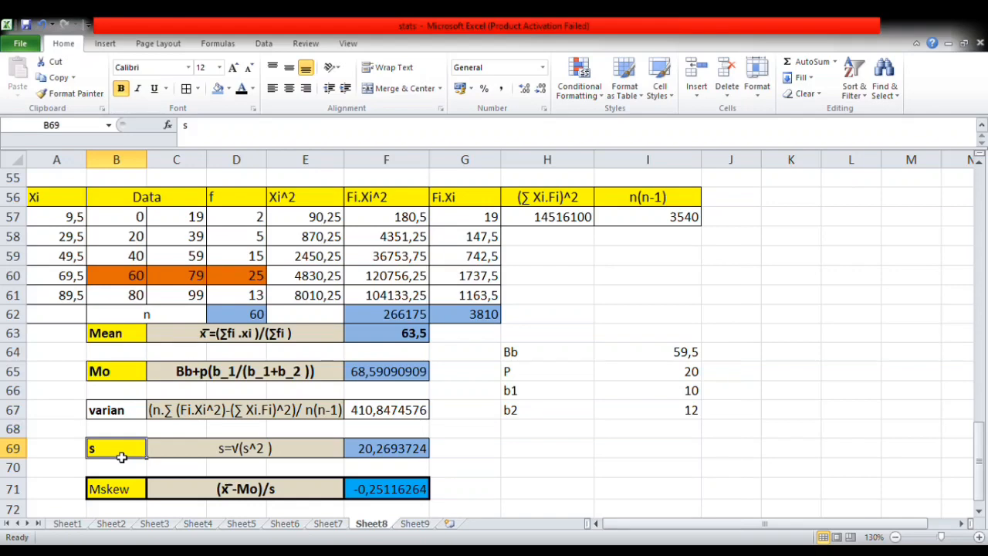
{"action": "left_click", "coordinate": [122, 338]}
{"action": "left_click", "coordinate": [115, 377]}
{"action": "left_click", "coordinate": [127, 414]}
{"action": "left_click", "coordinate": [126, 451]}
{"action": "scroll", "coordinate": [450, 477], "scroll_direction": "down", "scroll_amount": 2}
{"action": "scroll", "coordinate": [391, 451], "scroll_direction": "up", "scroll_amount": 1}
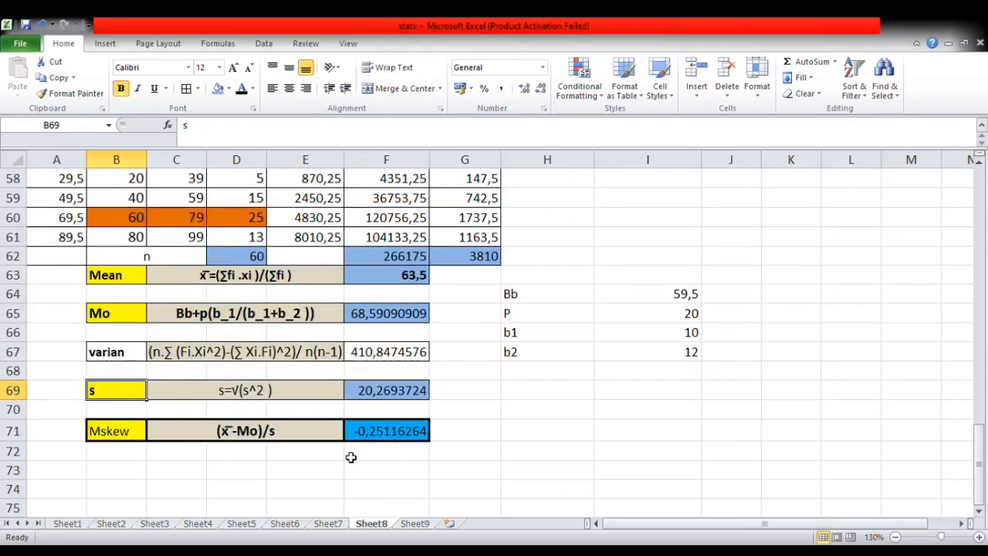